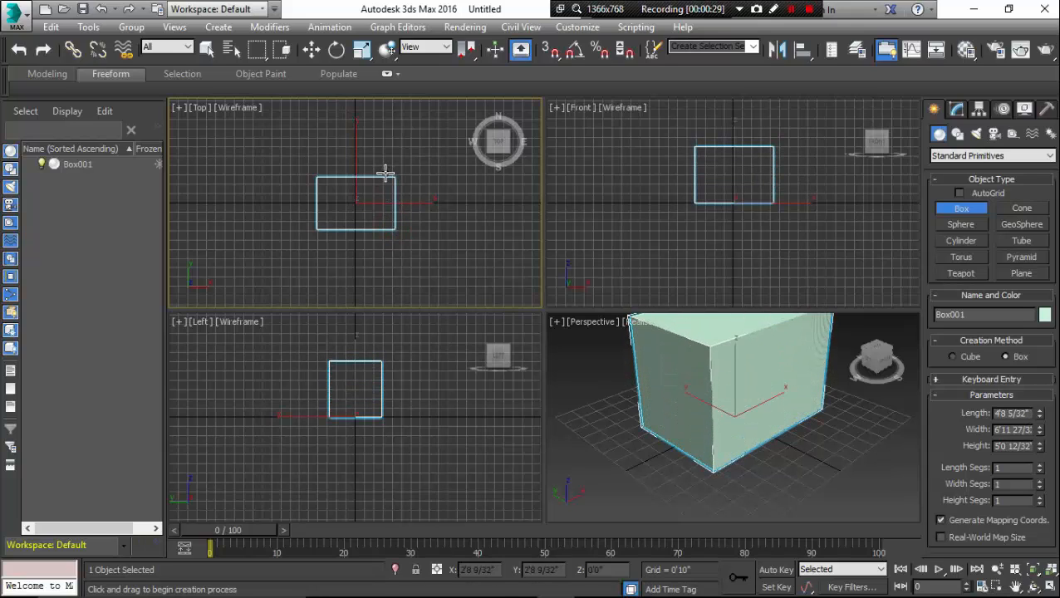
Set the box's length, width and height to 2'0" each.
left_click(386, 173)
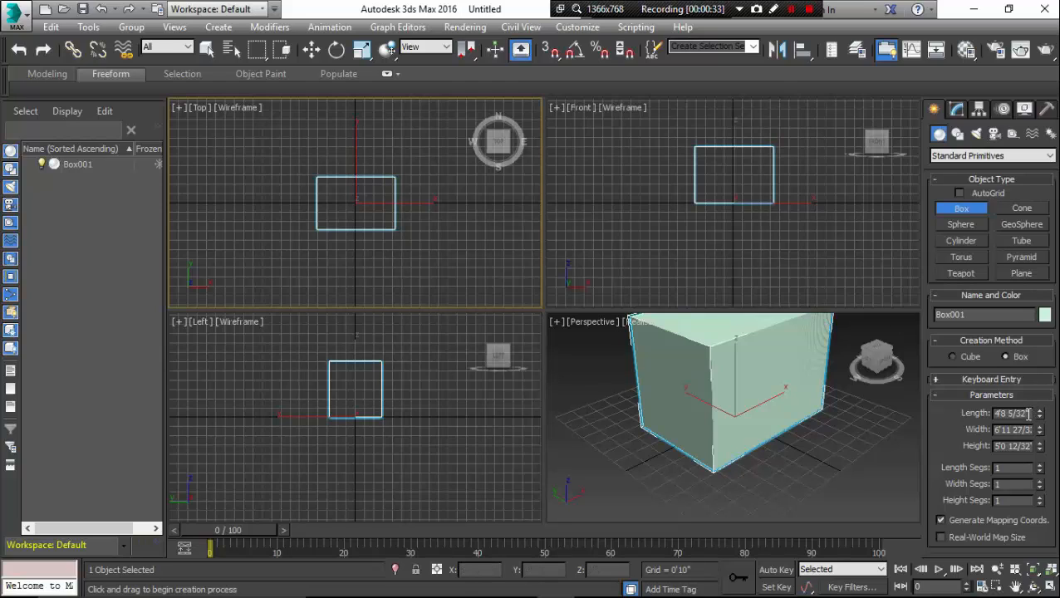
left_click_drag(1028, 413, 1003, 412)
type("2")
left_click(996, 430)
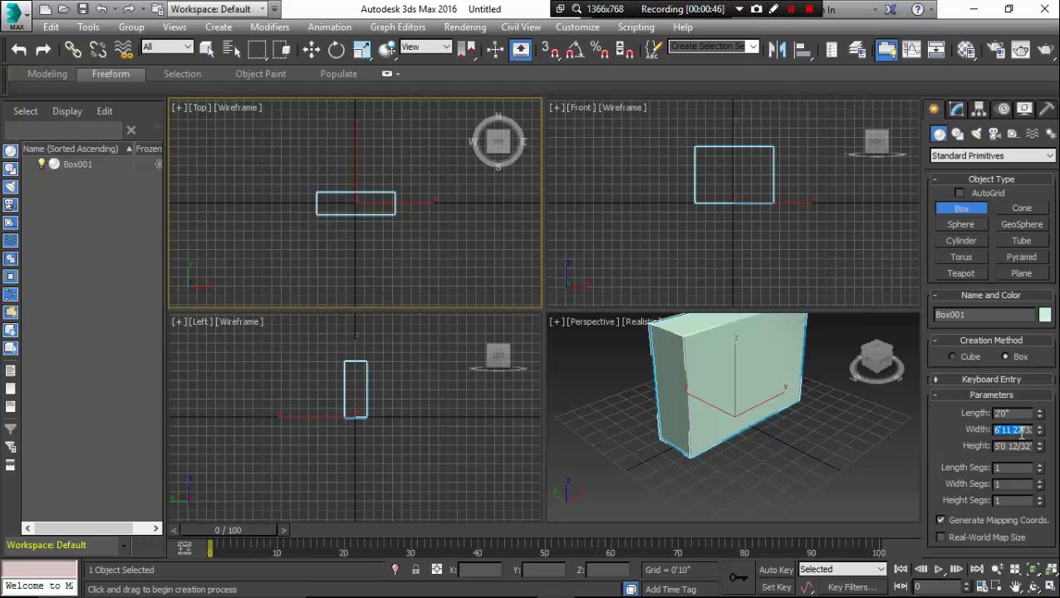
left_click_drag(1009, 430, 987, 434)
type("22\"")
key("Tab")
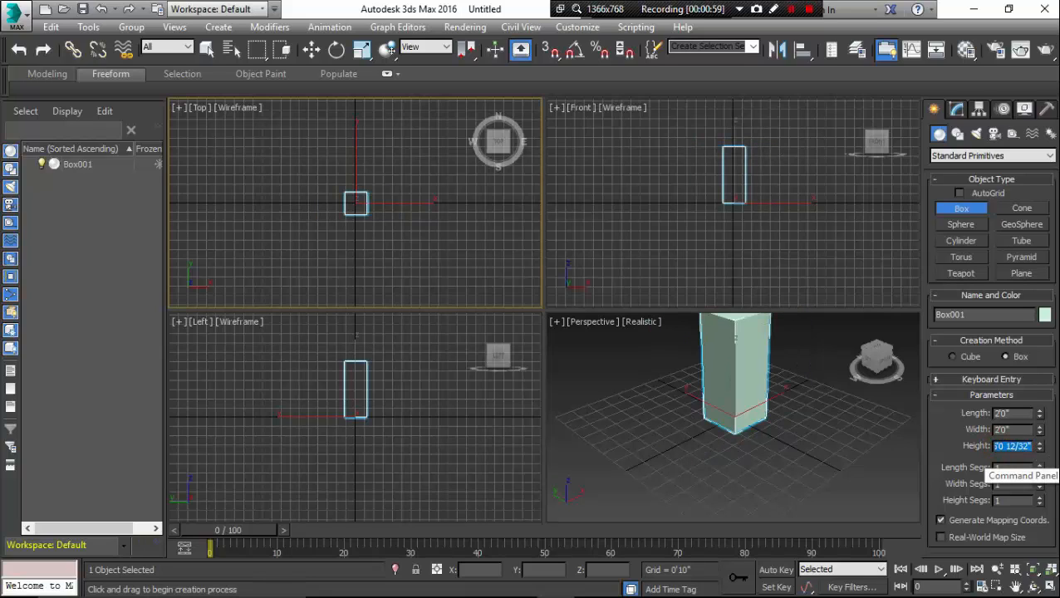
type("24")
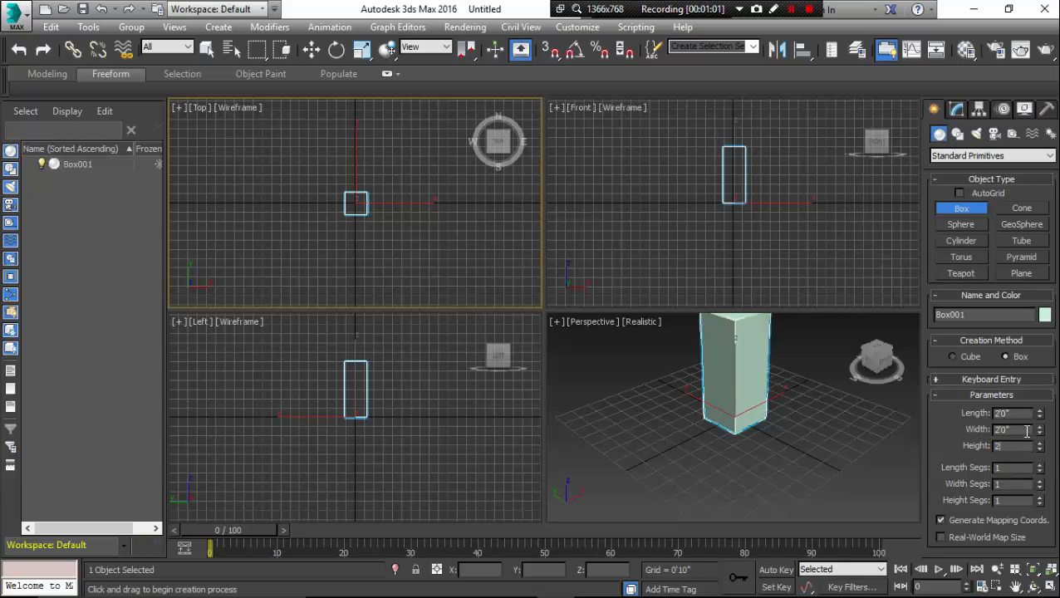
key("Return")
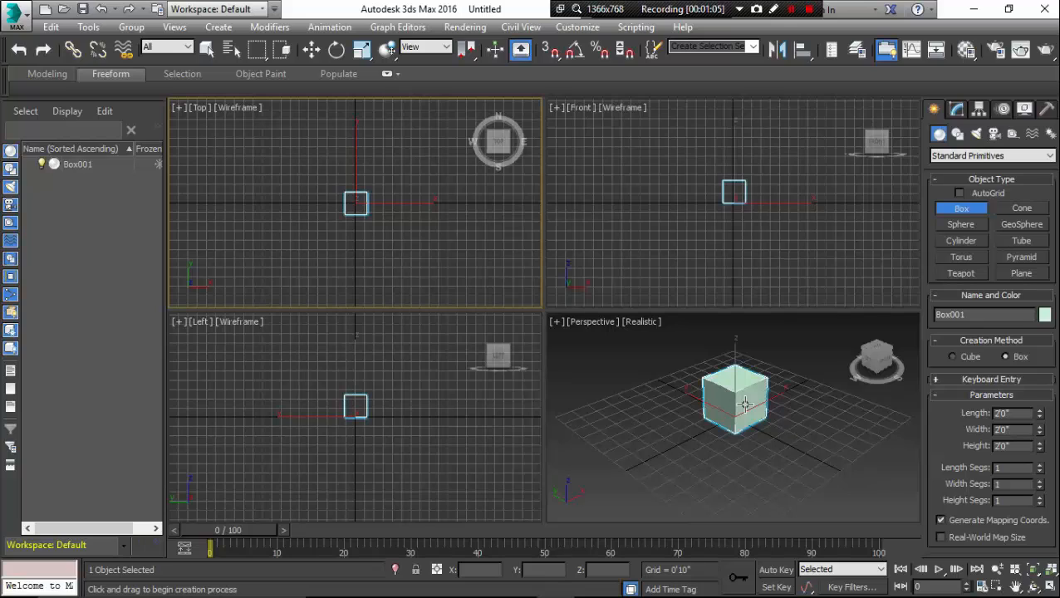
Move the box freehand along its axes to about X 1'1", Y 0'8", Z -1'8".
scroll(746, 405, "up", 5)
scroll(745, 405, "down", 5)
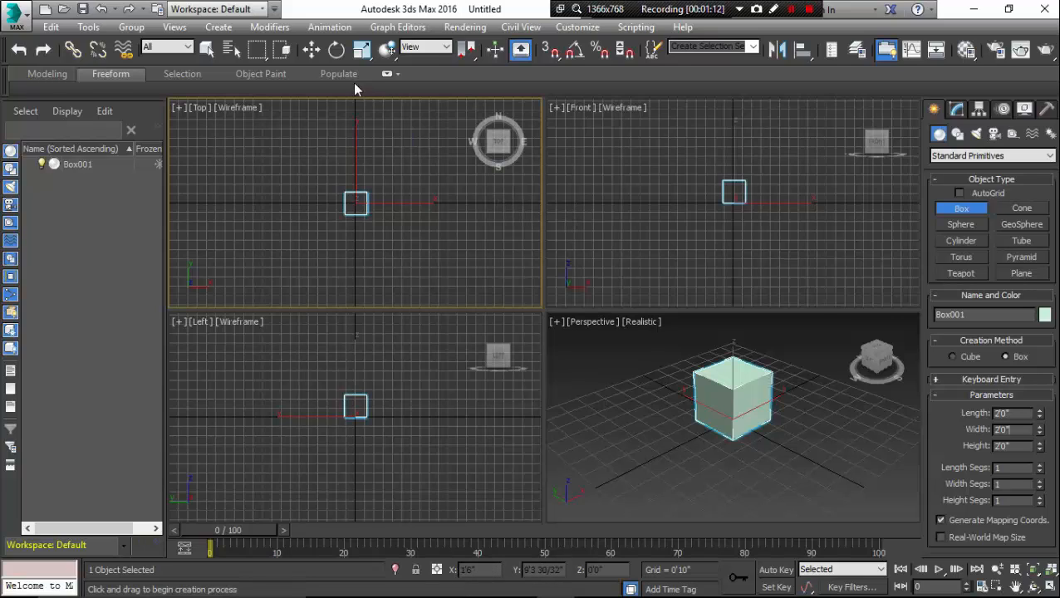
left_click(312, 50)
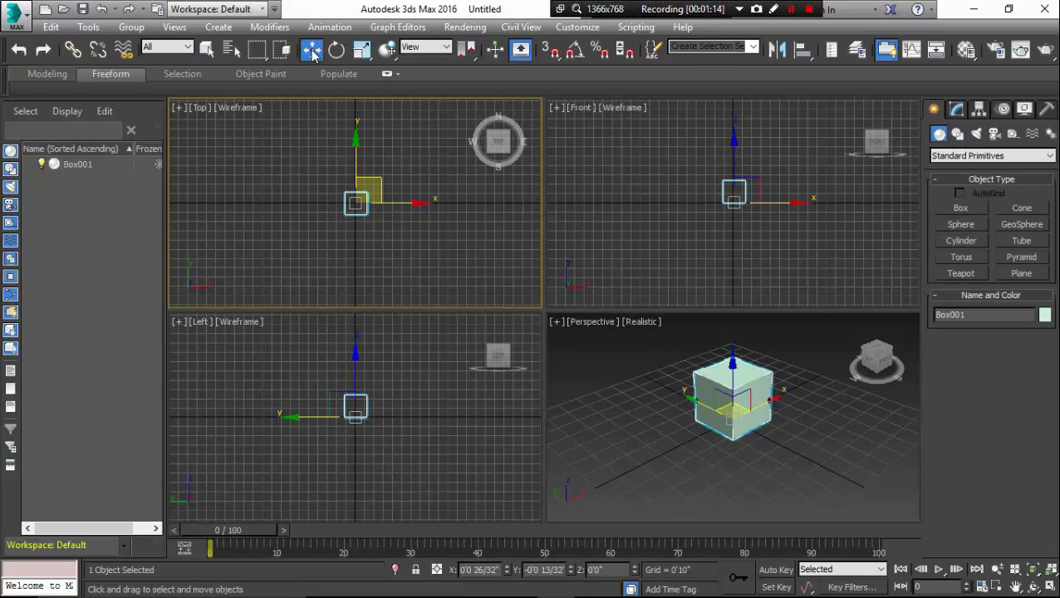
left_click_drag(355, 188, 438, 194)
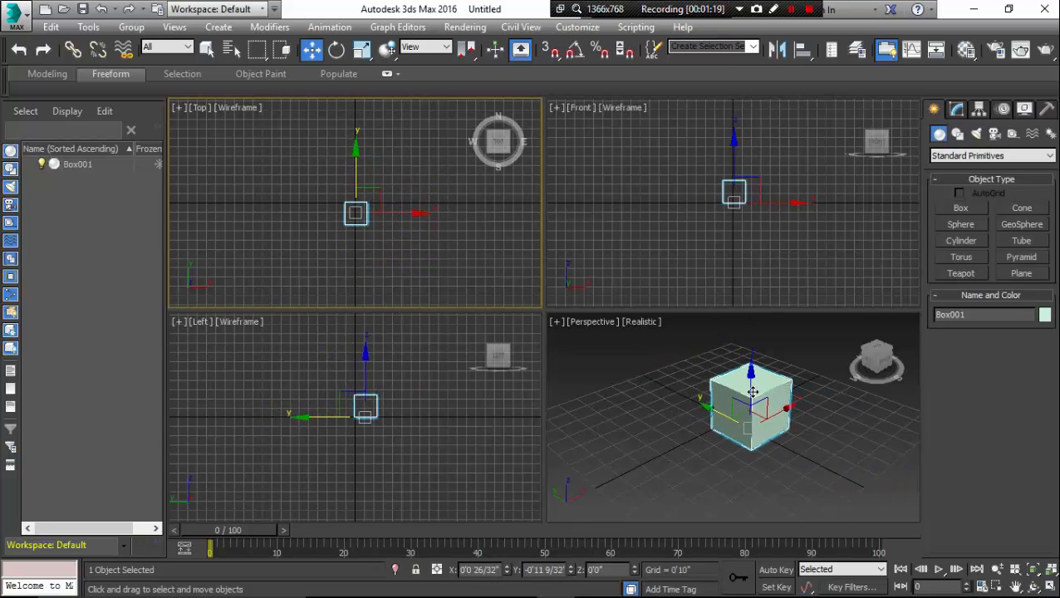
left_click_drag(752, 391, 762, 413)
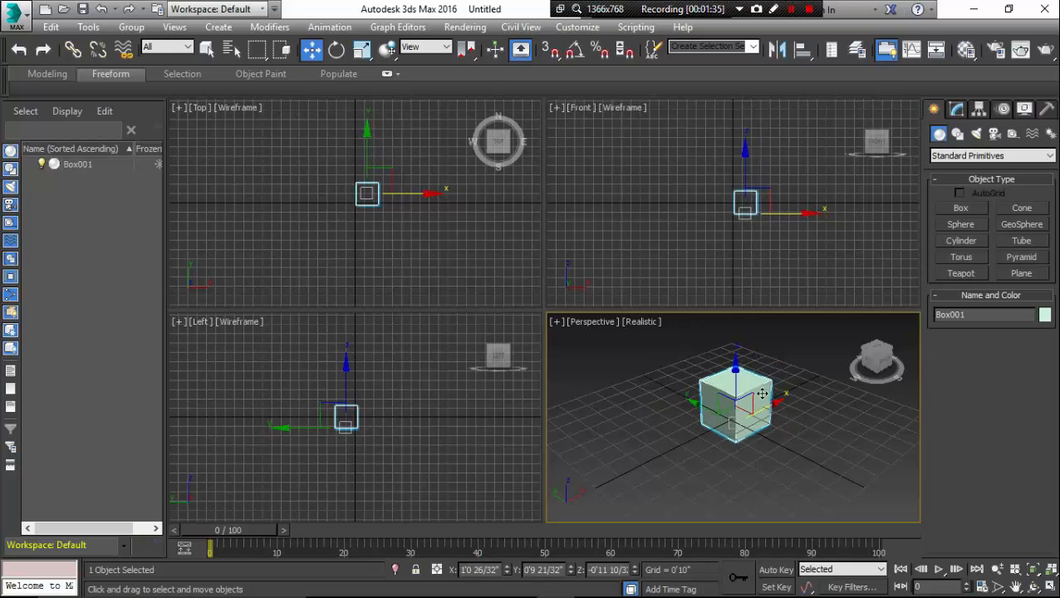
left_click_drag(734, 372, 706, 434)
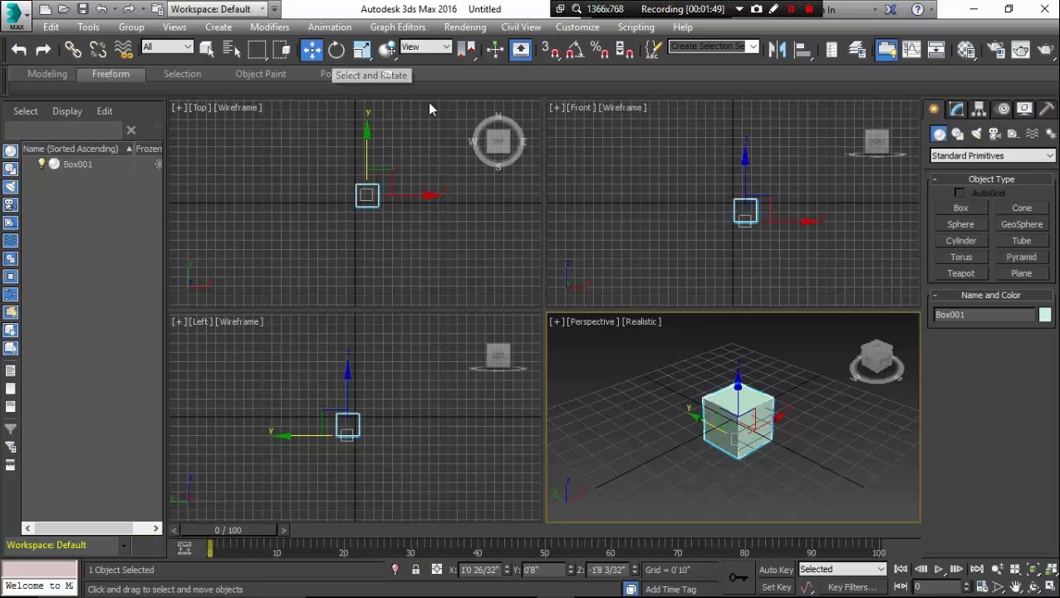
Rotate the box freehand around its axes to about X 2.5, Y 0 and Z 33.2 degrees.
left_click(337, 51)
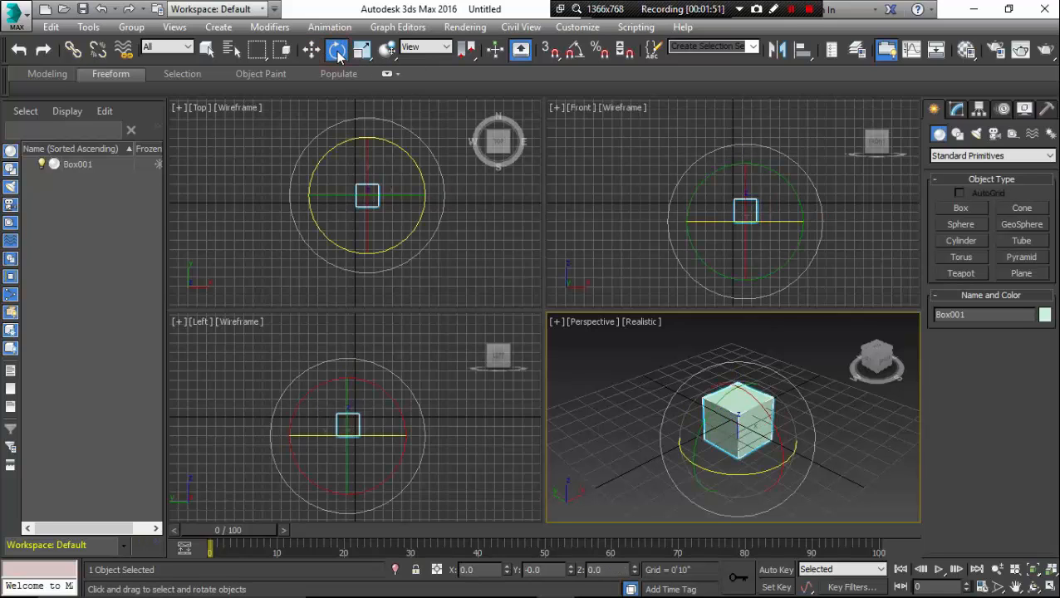
scroll(762, 455, "up", 2)
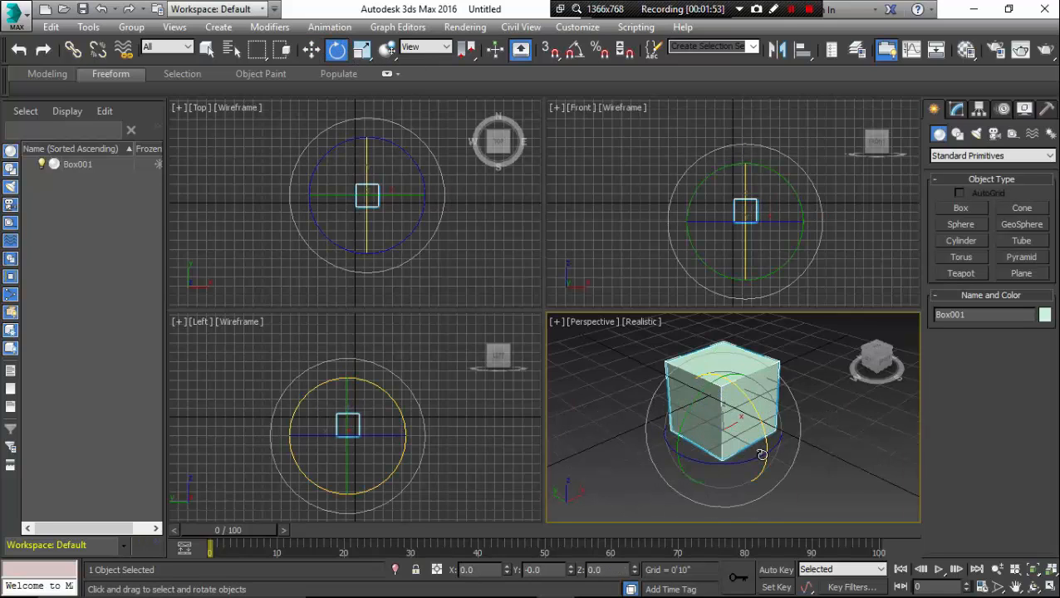
scroll(762, 455, "down", 4)
middle_click_drag(762, 455, 732, 401)
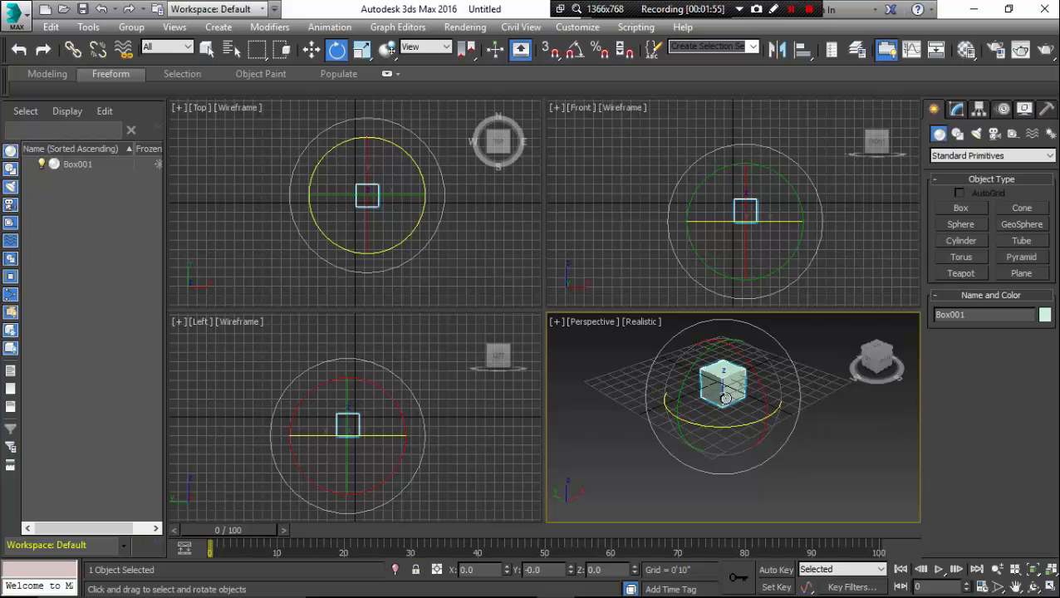
scroll(725, 398, "up", 2)
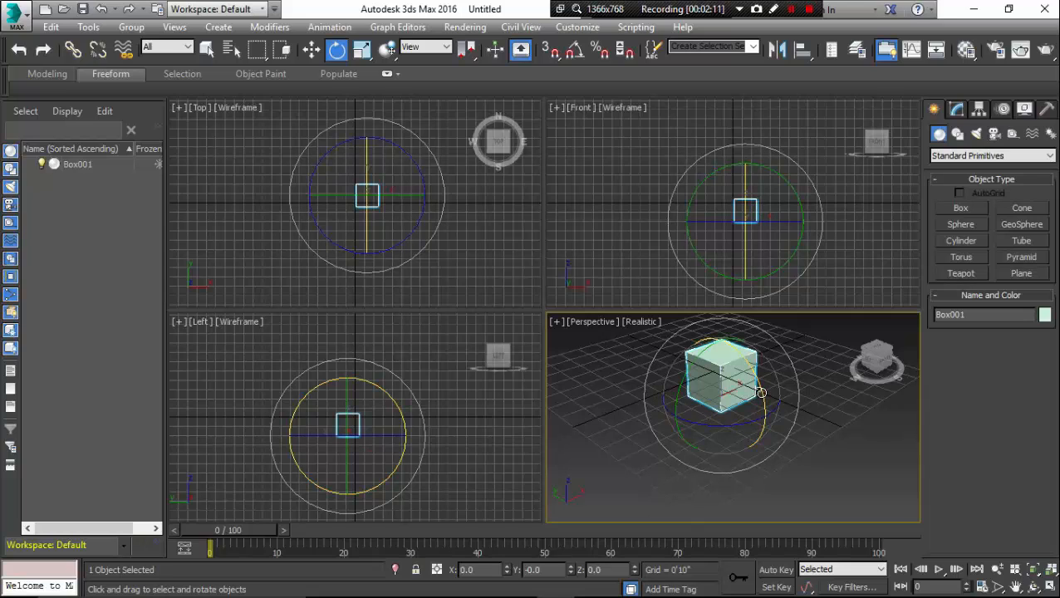
left_click_drag(761, 393, 704, 414)
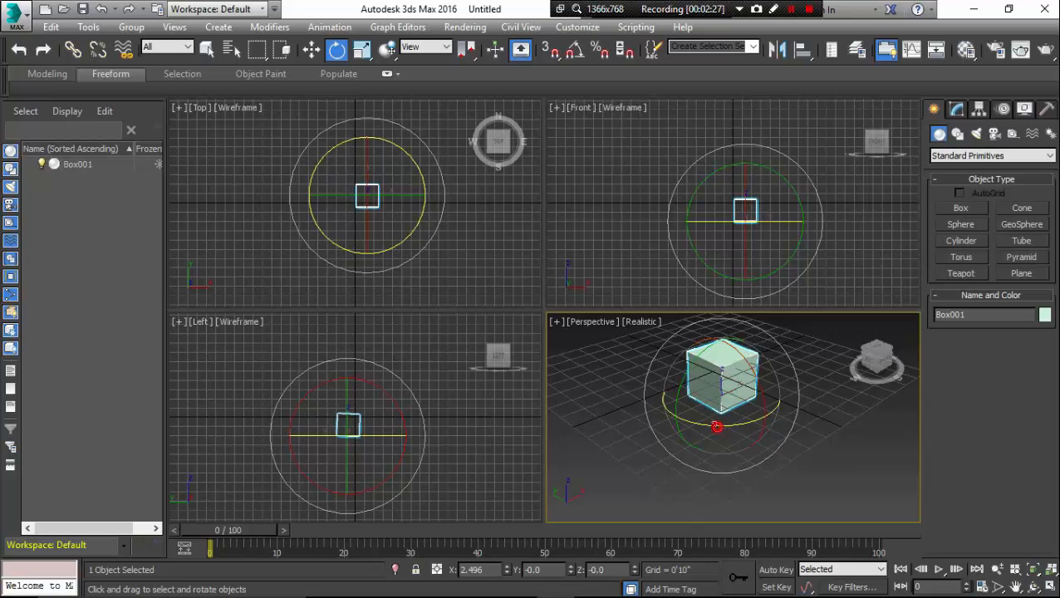
left_click_drag(717, 426, 767, 382)
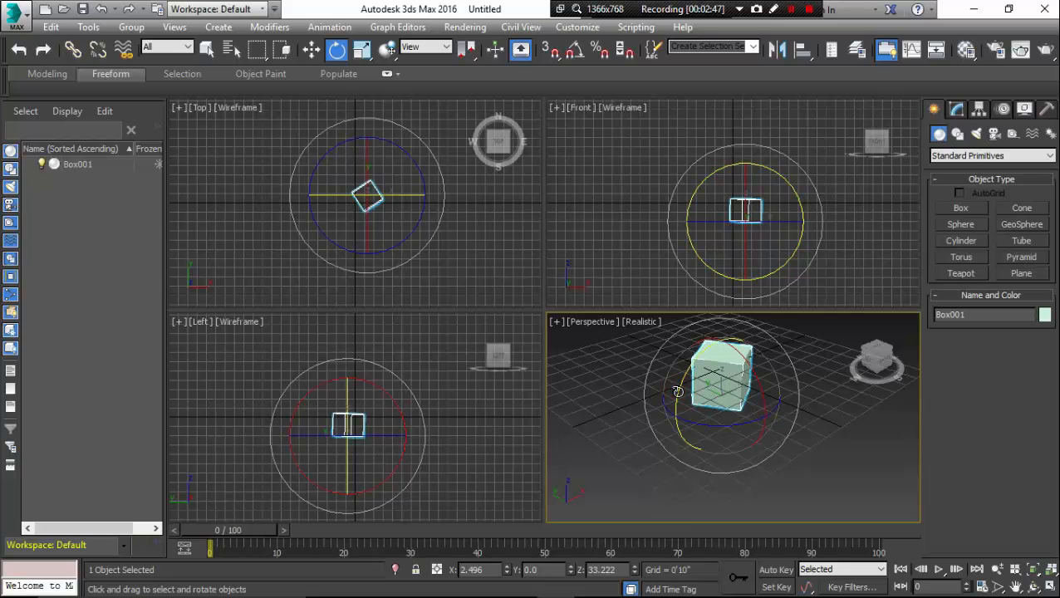
left_click_drag(678, 391, 735, 390)
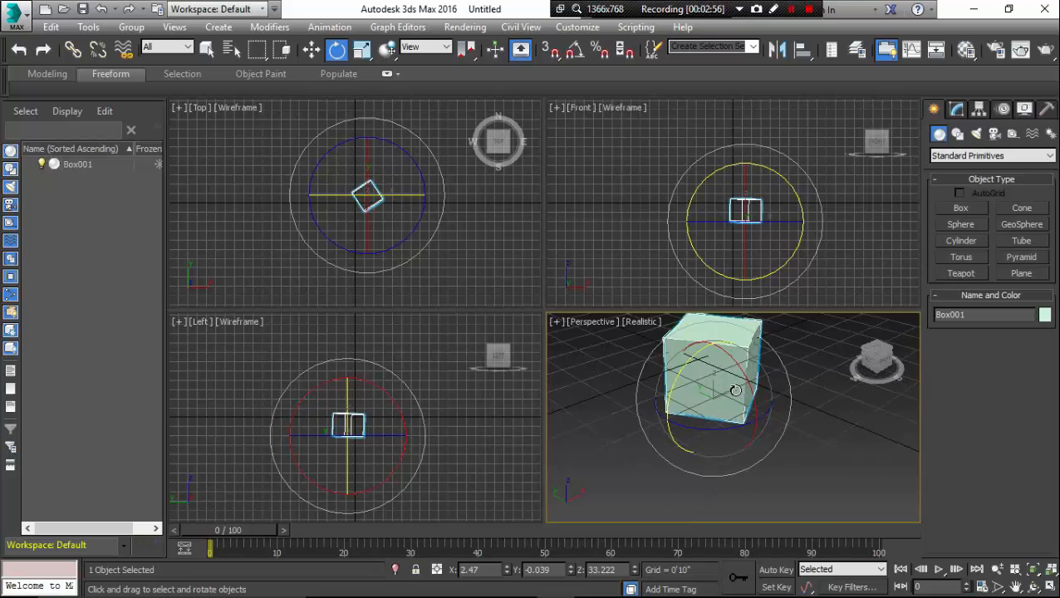
Rotate the box further around its vertical axis to about Z 71.7 degrees.
scroll(735, 390, "up", 3)
scroll(734, 392, "down", 5)
scroll(729, 388, "up", 2)
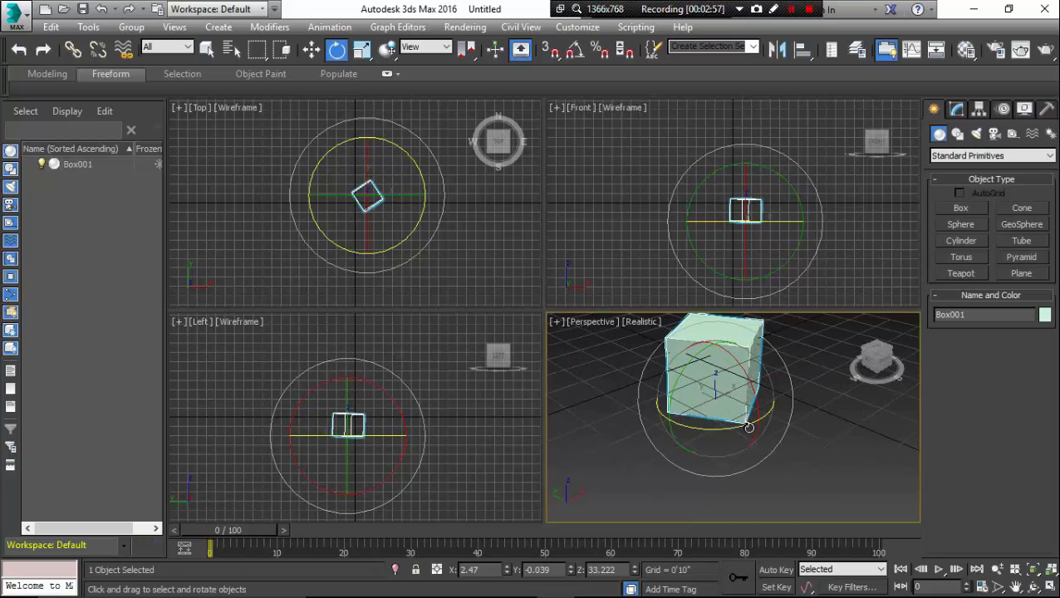
left_click_drag(749, 426, 811, 413)
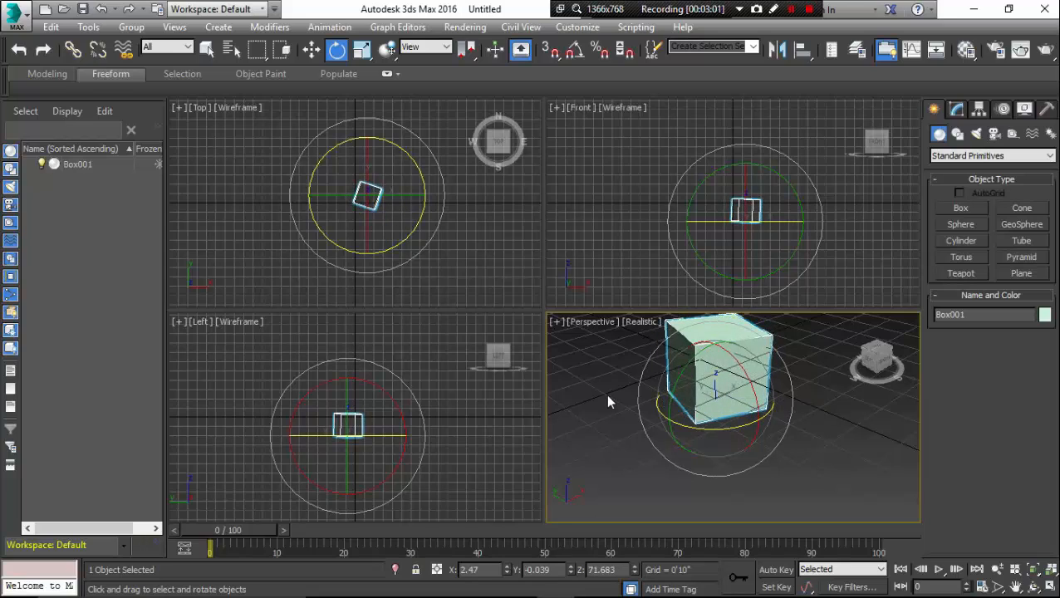
Scale the box non-uniformly to about 223% in X, 221% in Y and 112% in Z.
left_click(363, 51)
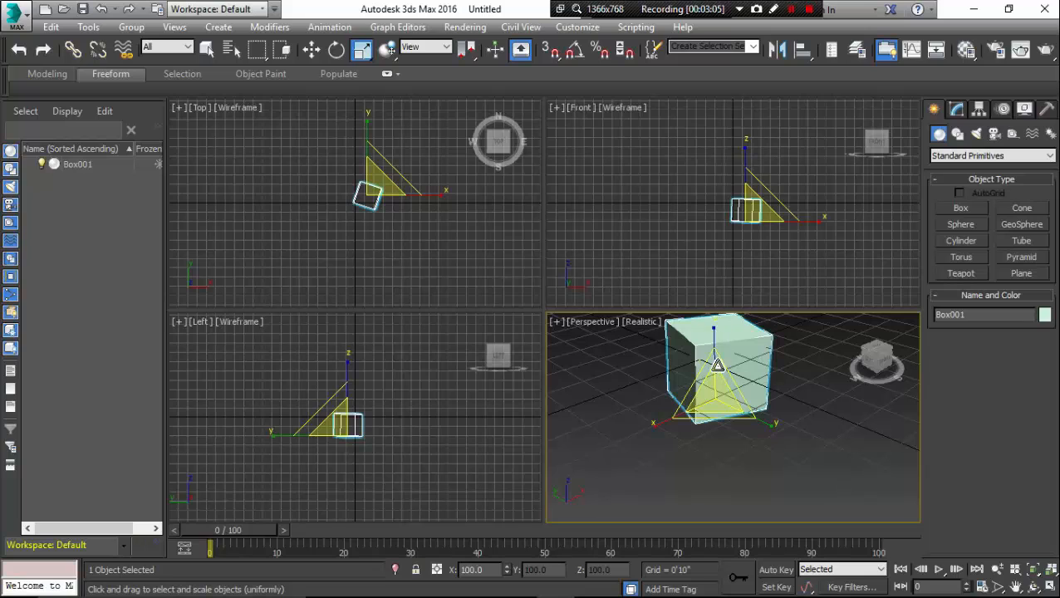
mouse_move(716, 358)
left_mouse_down()
mouse_move(717, 303)
mouse_move(718, 397)
mouse_move(716, 336)
mouse_move(716, 353)
left_mouse_up()
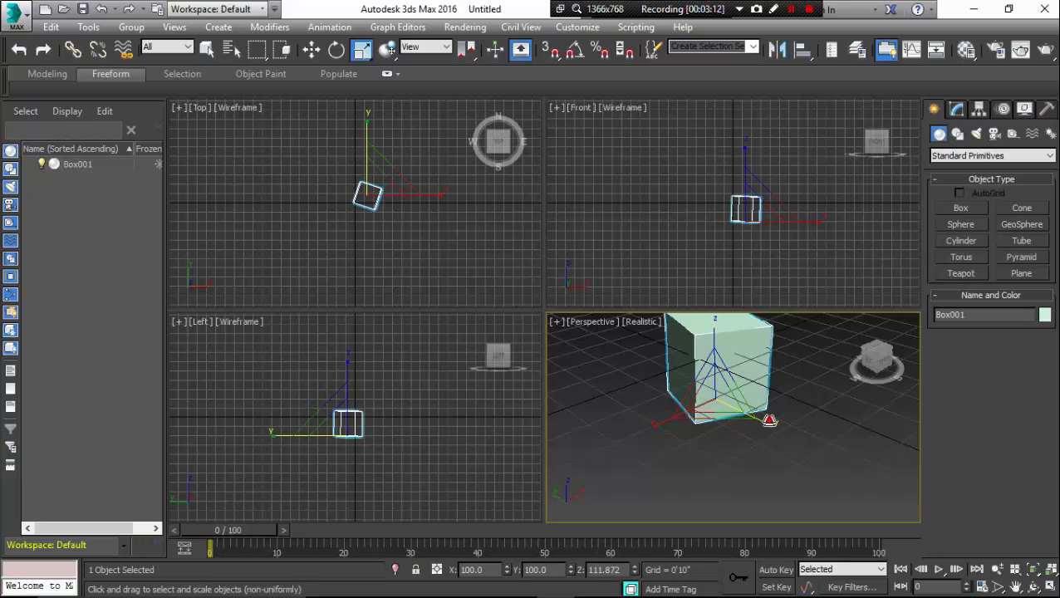
left_click_drag(770, 421, 608, 502)
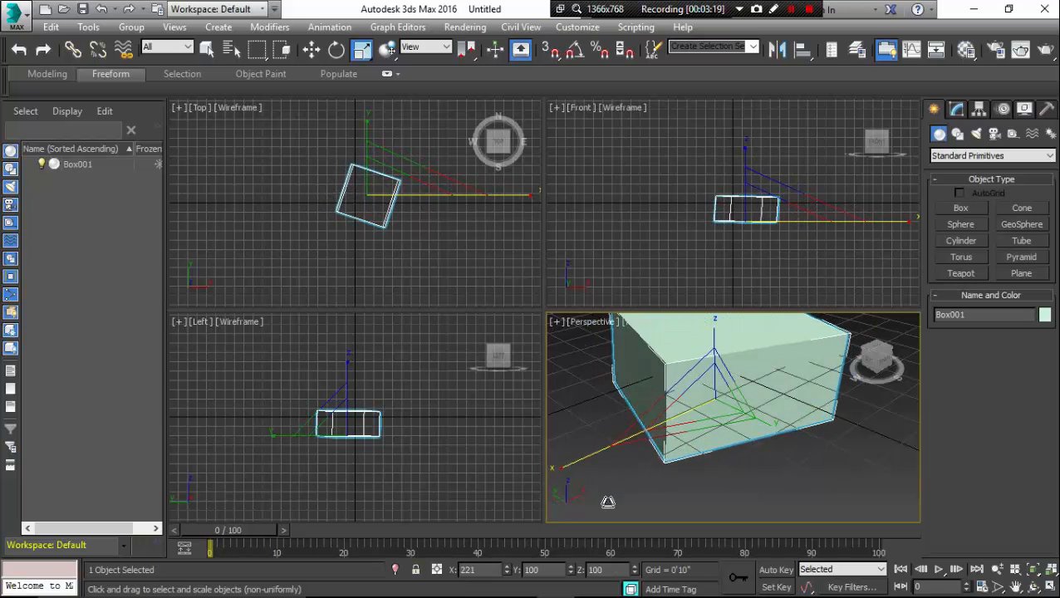
scroll(684, 427, "down", 6)
scroll(689, 428, "up", 6)
scroll(692, 425, "down", 2)
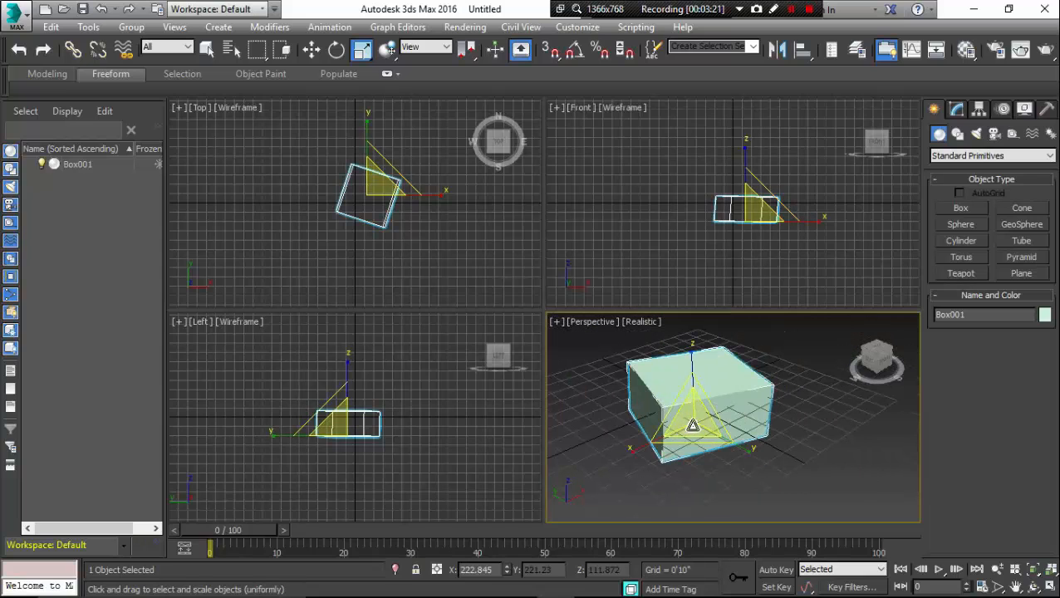
middle_click_drag(729, 407, 736, 401)
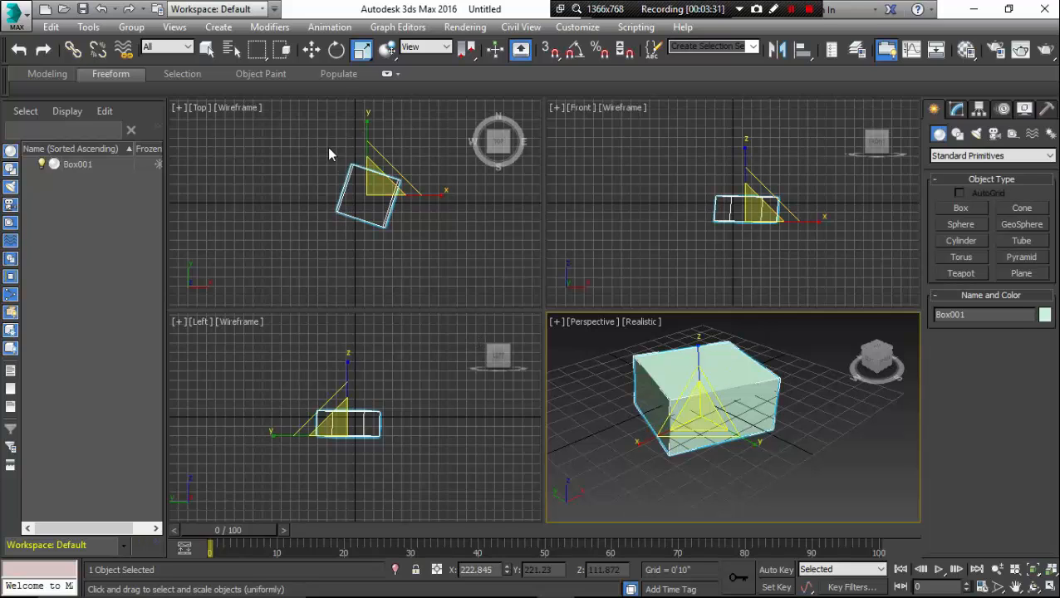
scroll(336, 153, "up", 4)
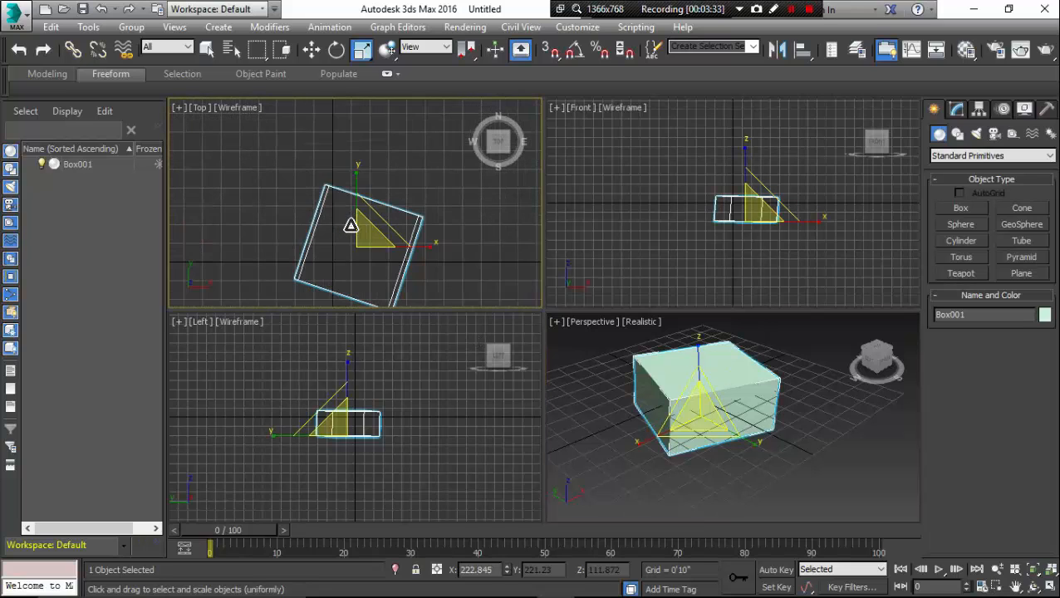
scroll(351, 225, "down", 4)
scroll(708, 400, "up", 5)
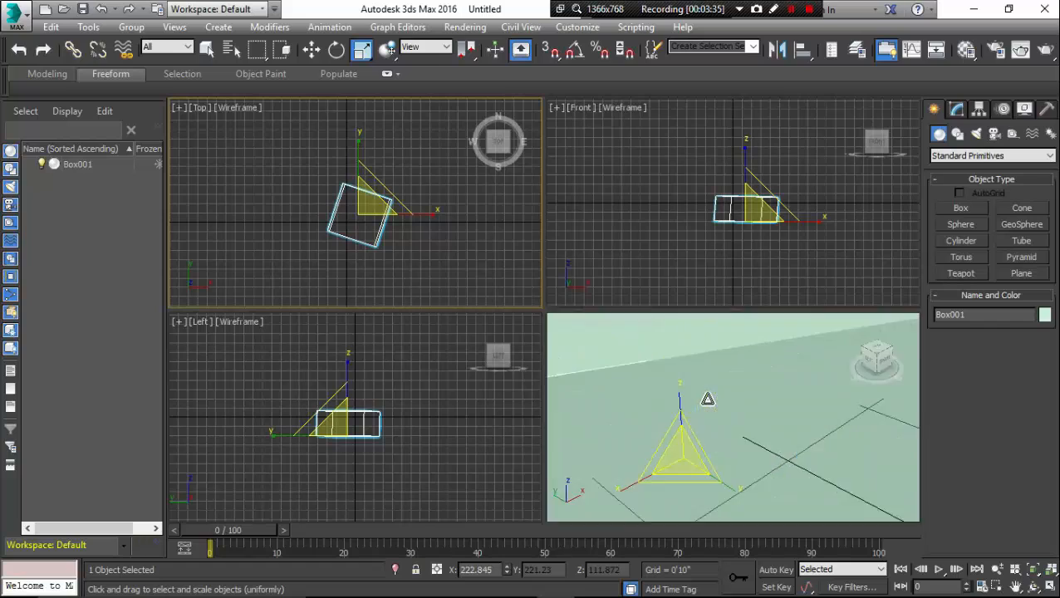
scroll(708, 399, "down", 5)
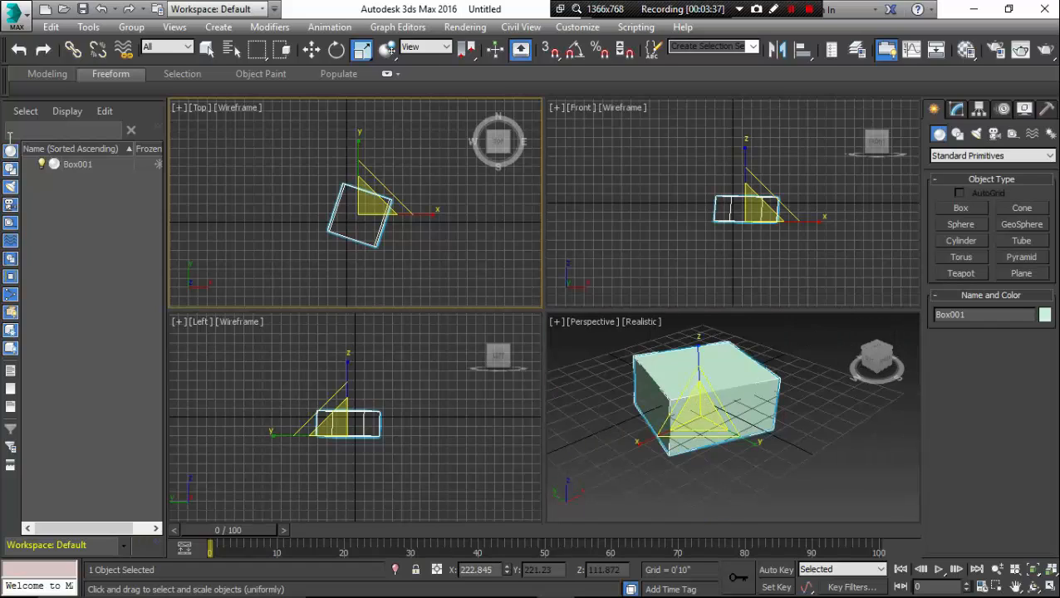
left_click(18, 17)
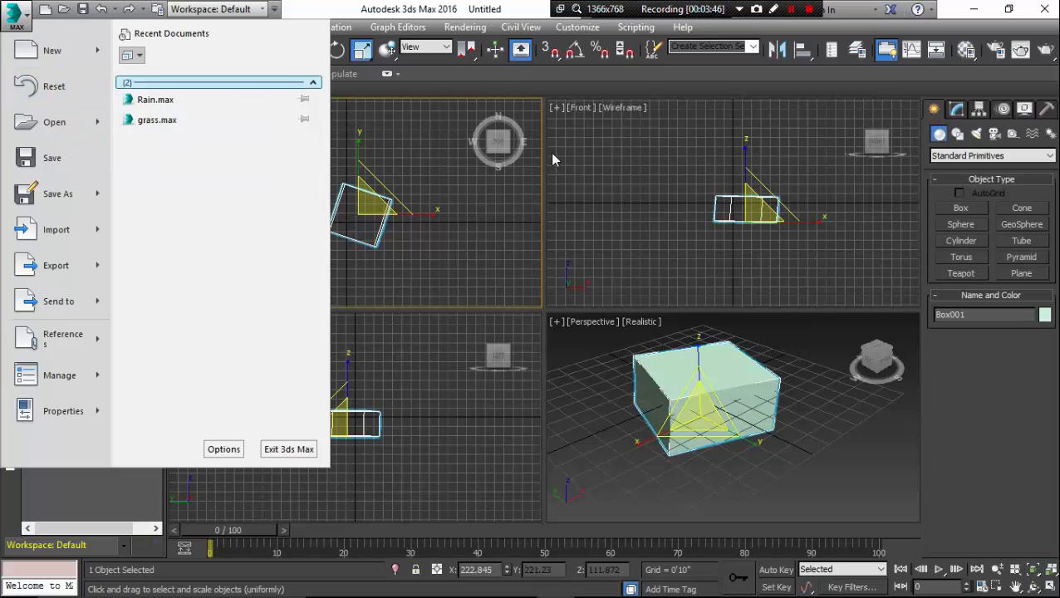
left_click(459, 183)
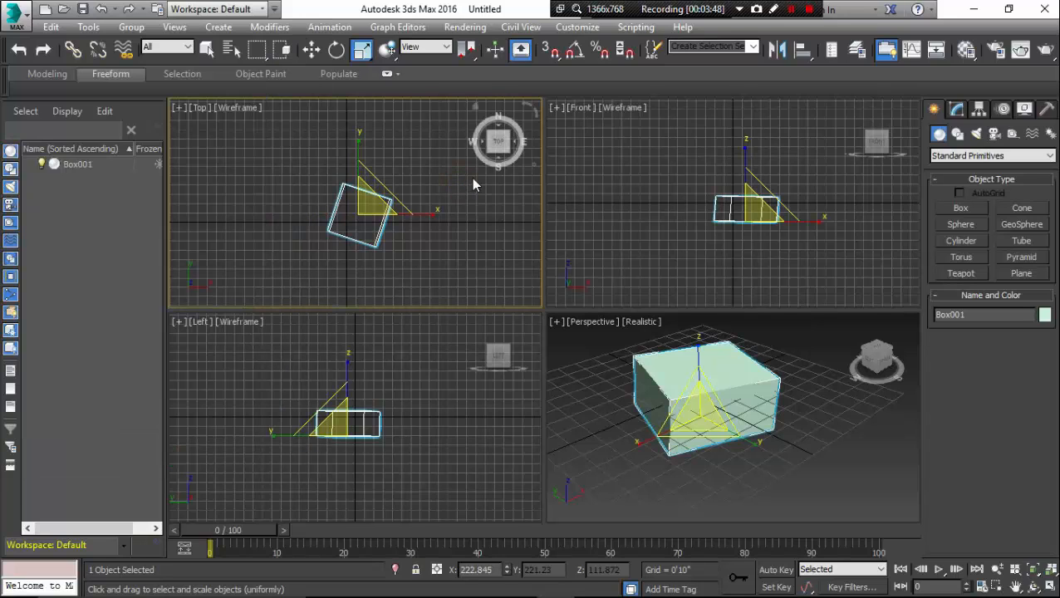
Undo the box's scaling on all three axes and its last rotation around the vertical axis.
key("ctrl+z")
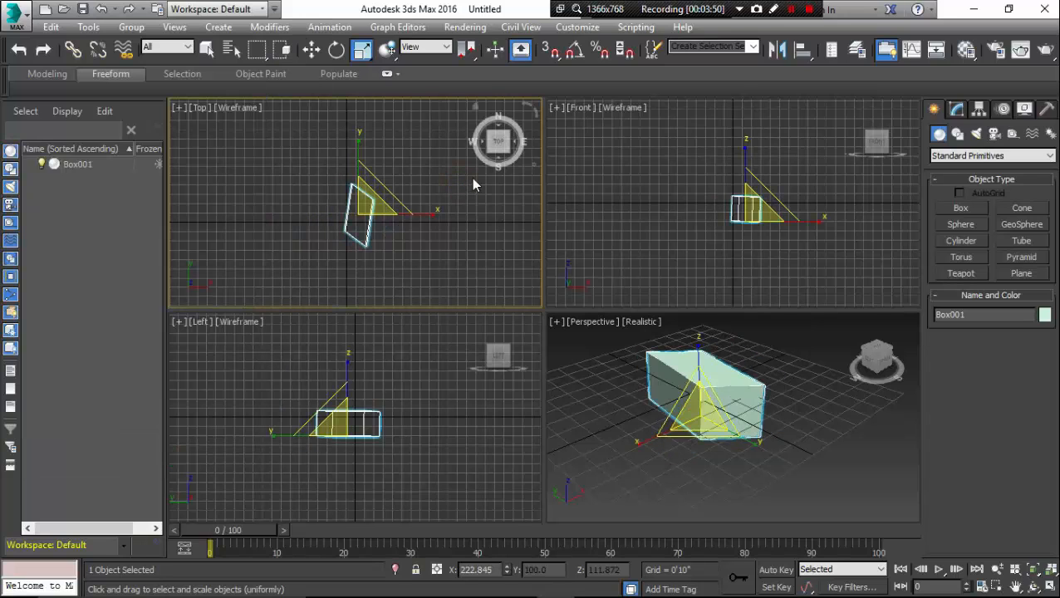
key("ctrl+z")
key("ctrl+z")
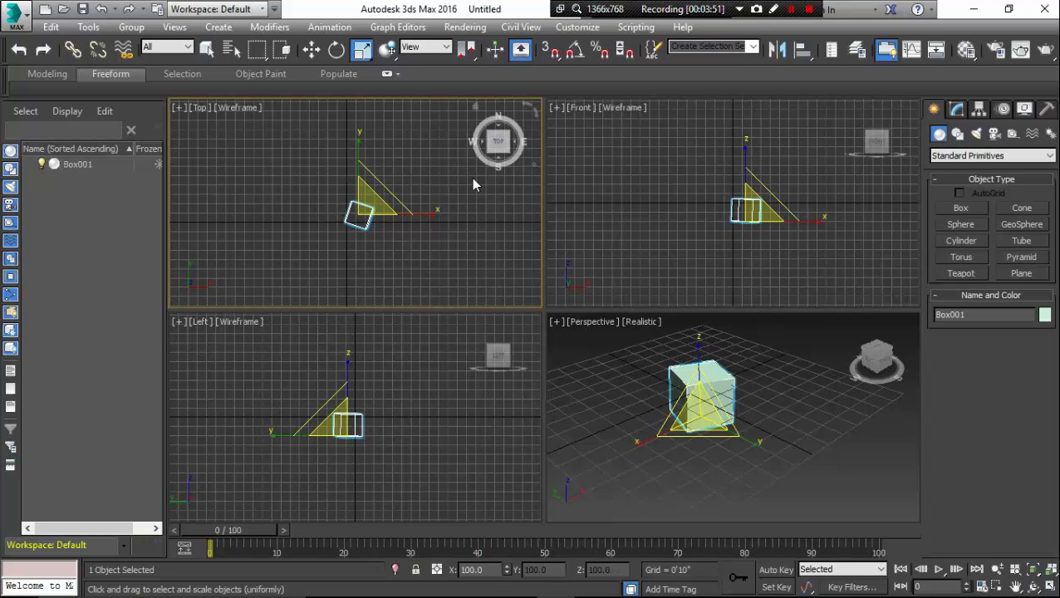
key("ctrl+z")
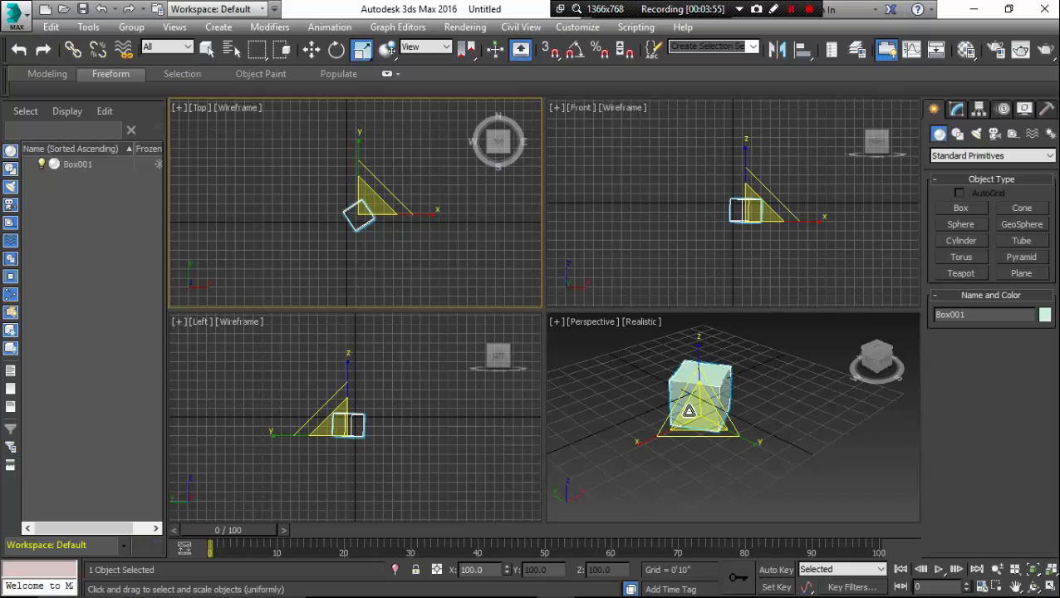
Leave the scaling tool and activate the Select Object tool with the box still selected.
scroll(700, 409, "up", 5)
scroll(701, 409, "down", 5)
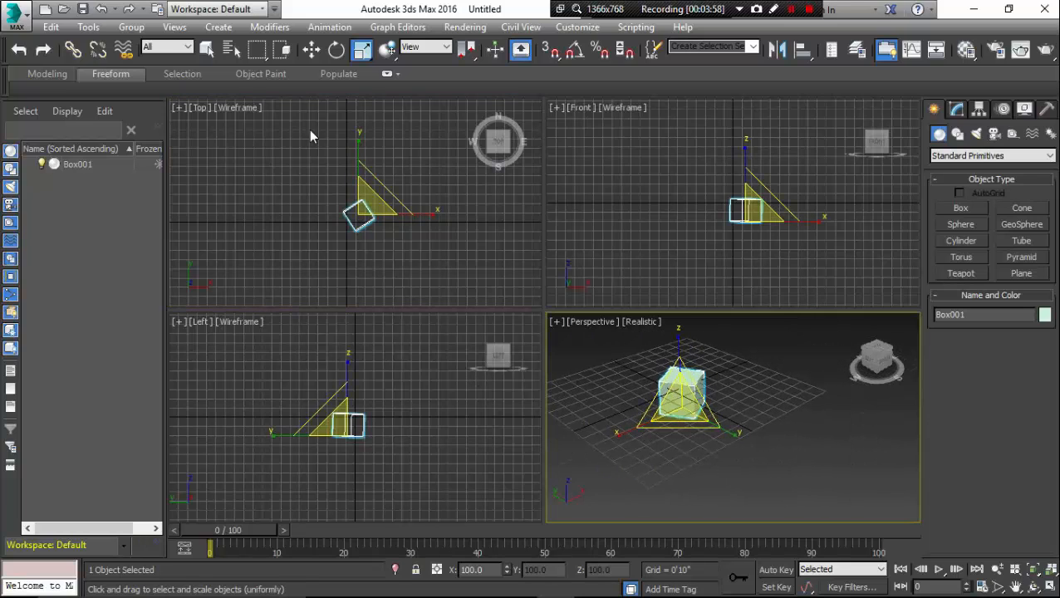
left_click(207, 49)
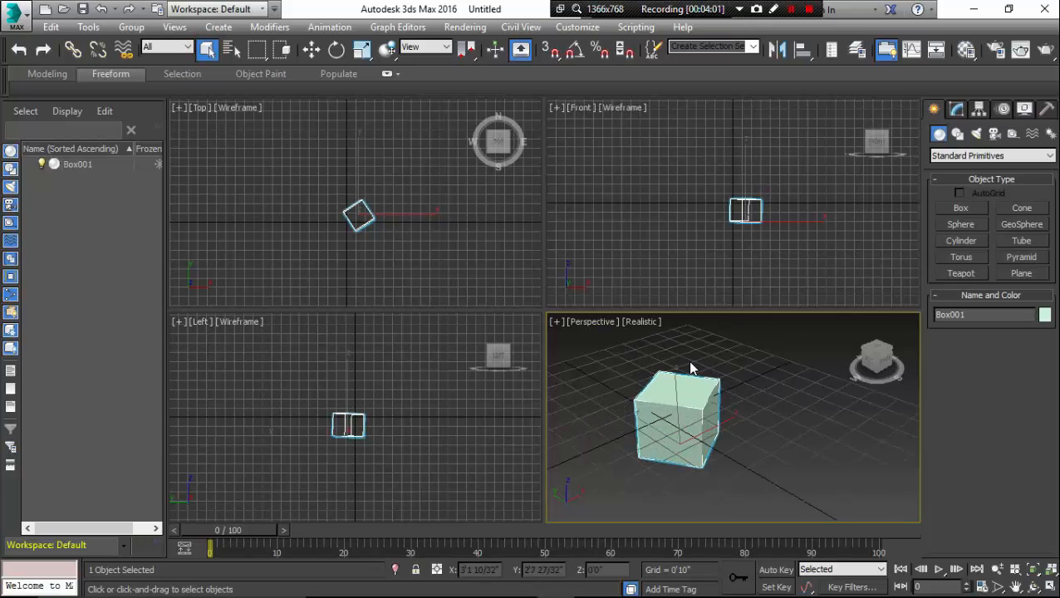
scroll(745, 214, "up", 4)
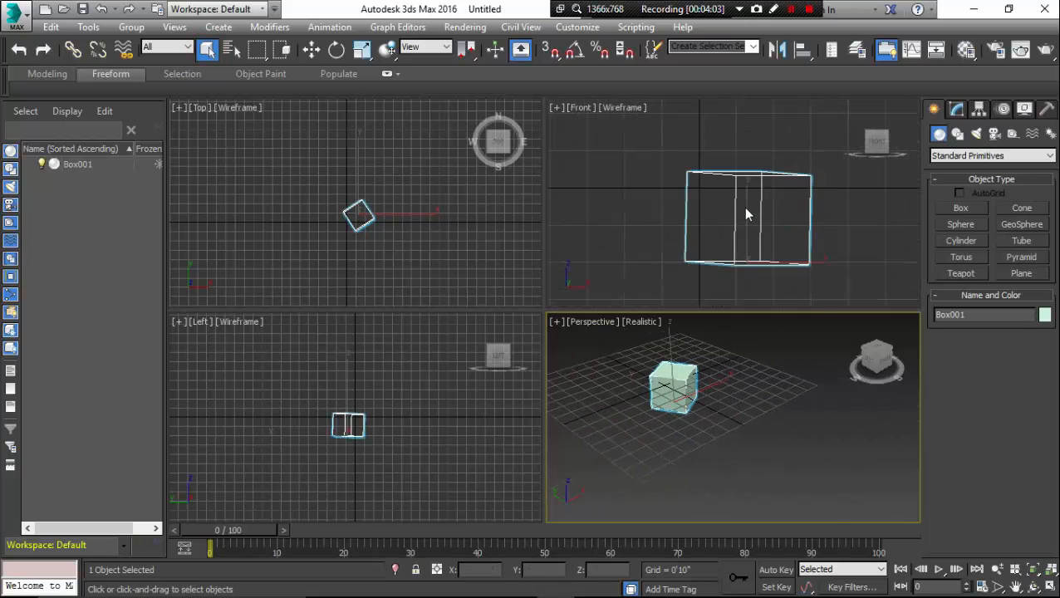
Clone the selected box in place to make a second identical box at the same position.
scroll(747, 234, "up", 2)
scroll(748, 237, "down", 4)
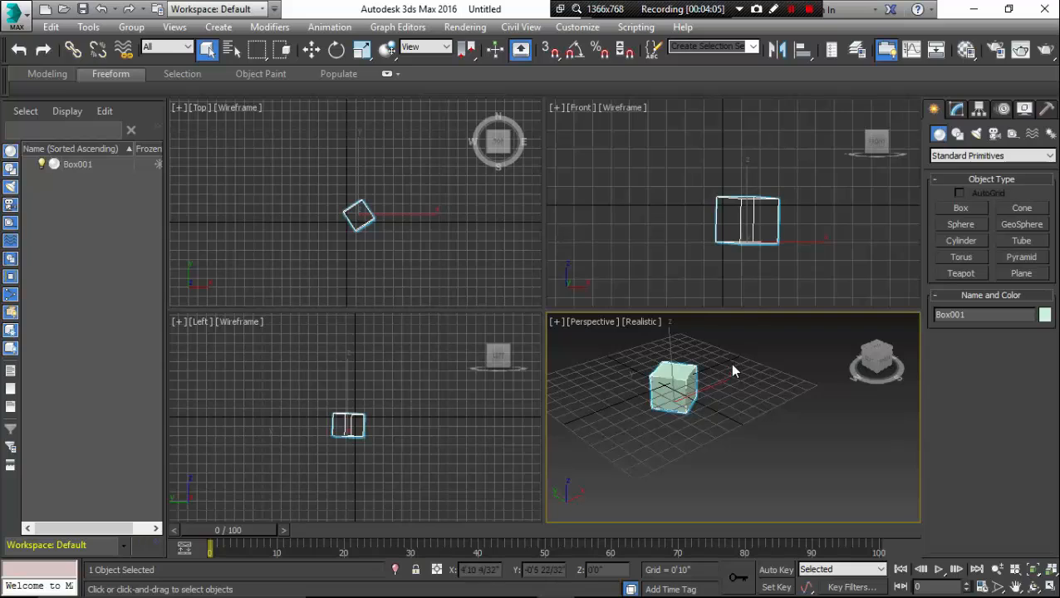
middle_click_drag(734, 369, 748, 379)
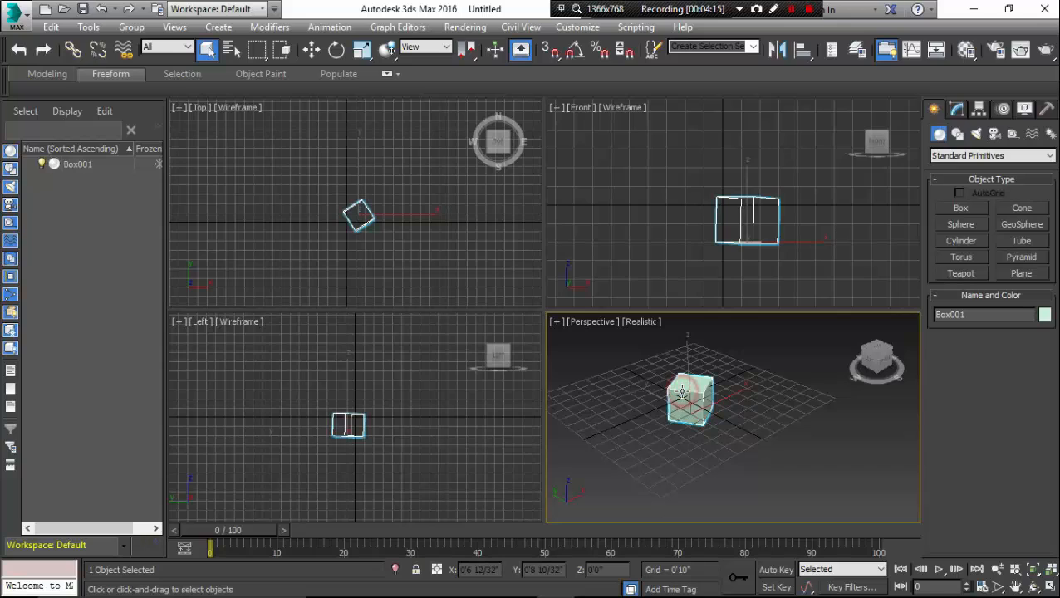
scroll(689, 396, "up", 3)
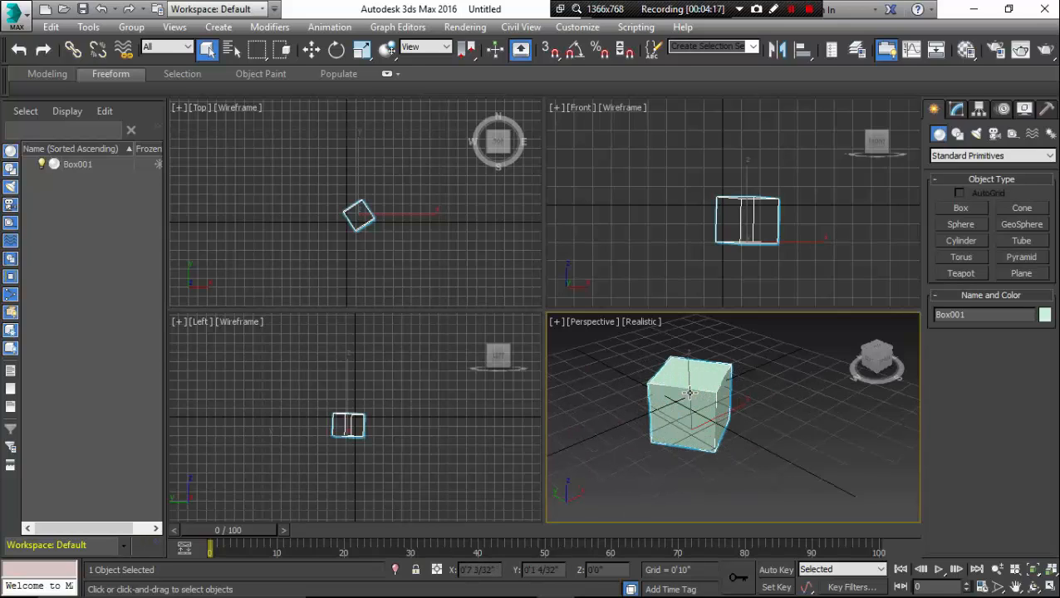
left_click_drag(276, 166, 438, 252)
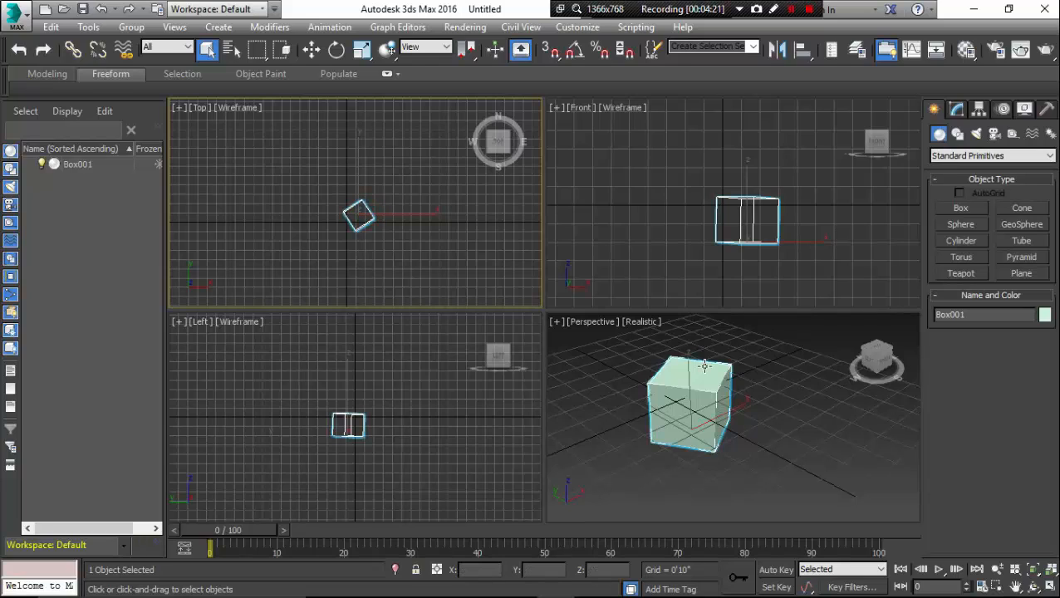
left_click(710, 396)
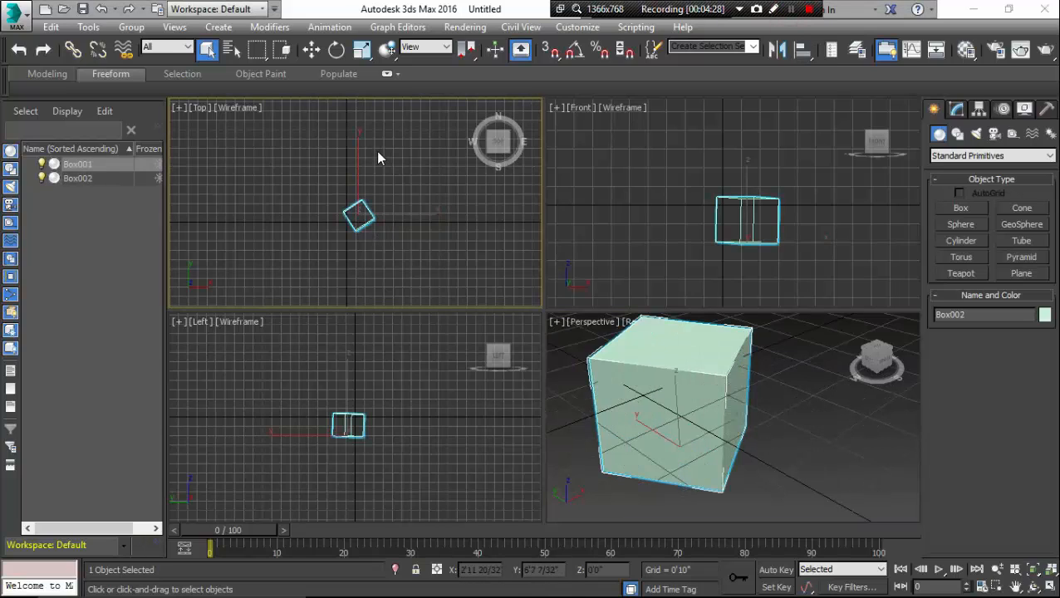
Clone the second box straight up along its Z axis as 10 copies with the Move tool, stacking a tower, and deselect everything.
left_click(312, 52)
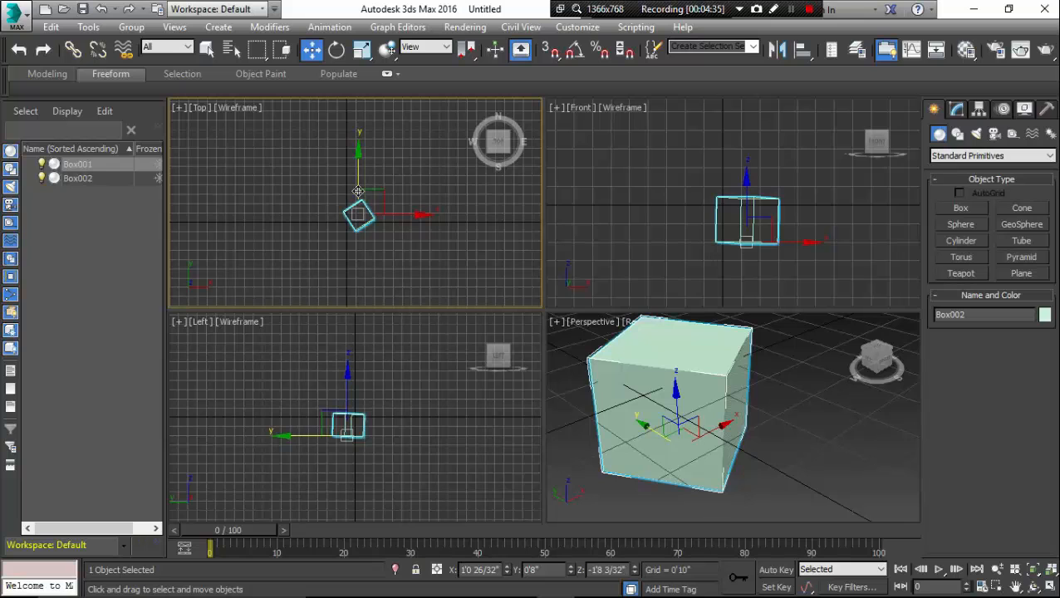
mouse_move(357, 191)
left_mouse_down()
mouse_move(403, 142)
mouse_move(384, 226)
mouse_move(383, 185)
mouse_move(386, 192)
mouse_move(387, 173)
mouse_move(391, 259)
mouse_move(407, 118)
mouse_move(466, 192)
mouse_move(556, 242)
mouse_move(465, 214)
left_mouse_up()
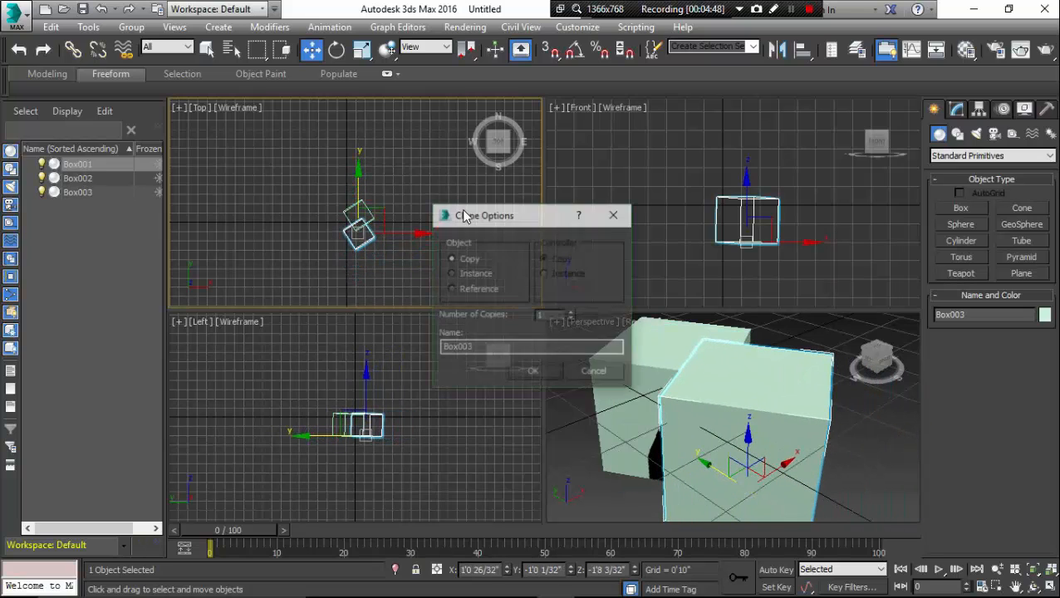
left_click(615, 214)
middle_click_drag(663, 363, 723, 372)
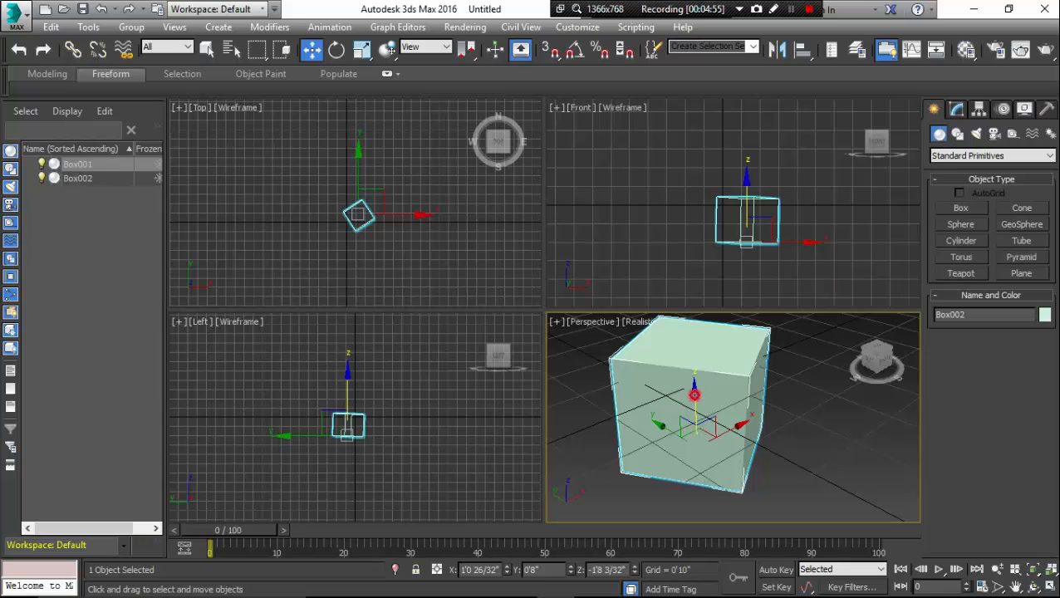
mouse_move(692, 394)
left_mouse_down()
mouse_move(699, 268)
mouse_move(709, 288)
left_mouse_up()
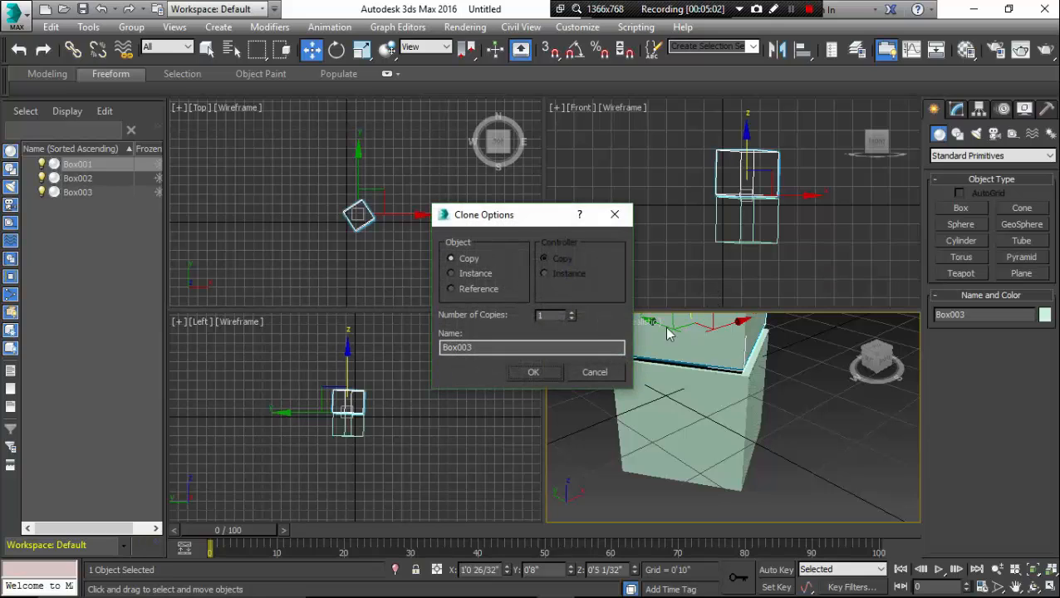
left_click(473, 347)
left_click(549, 375)
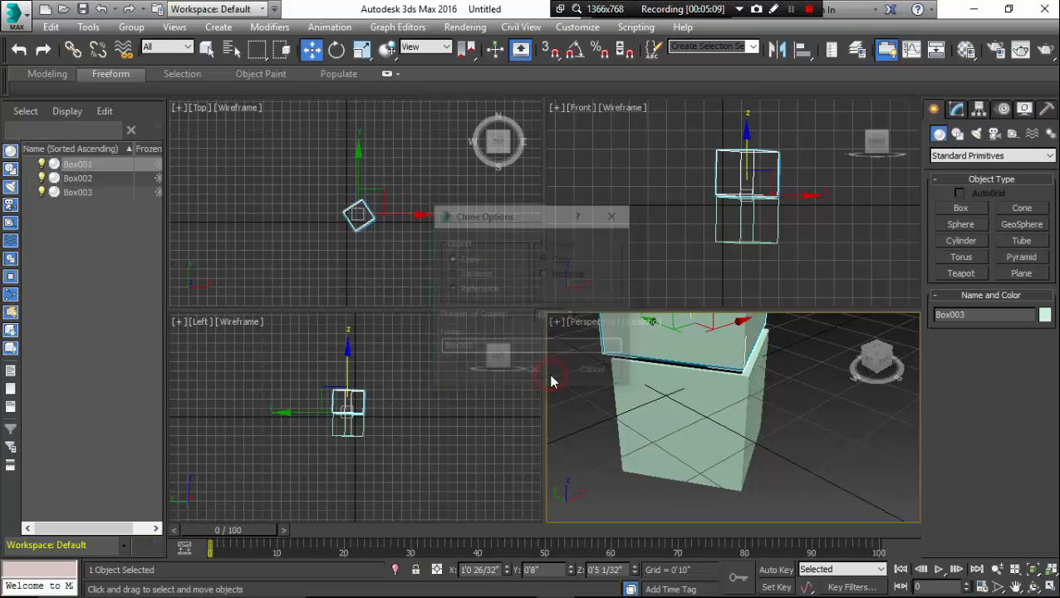
scroll(813, 454, "down", 3)
left_click(823, 451)
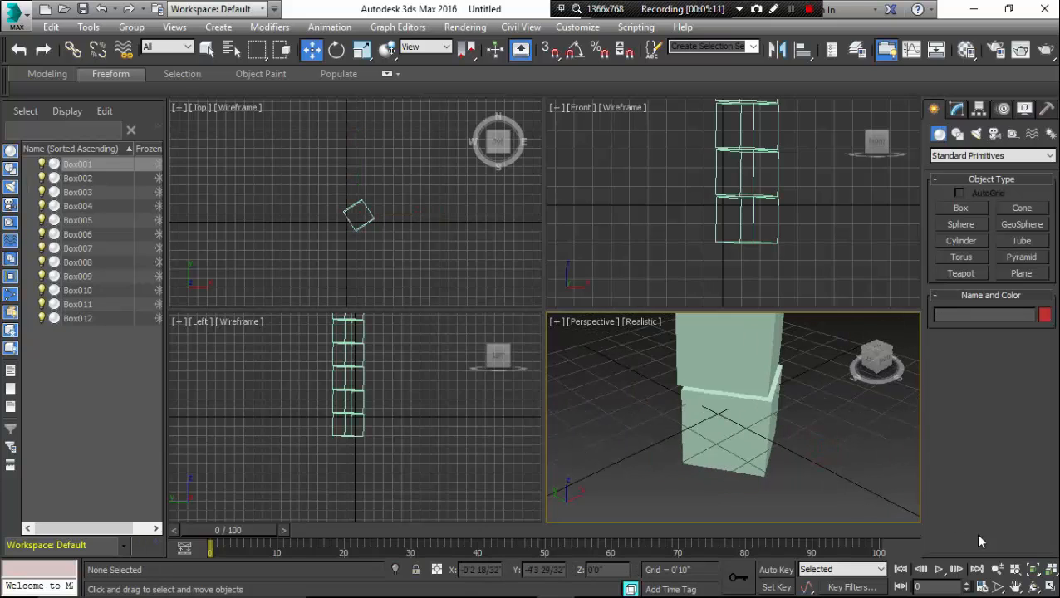
Maximize the Perspective view, select the whole tower of boxes and clone it along the X axis as 10 copies.
left_click(1048, 587)
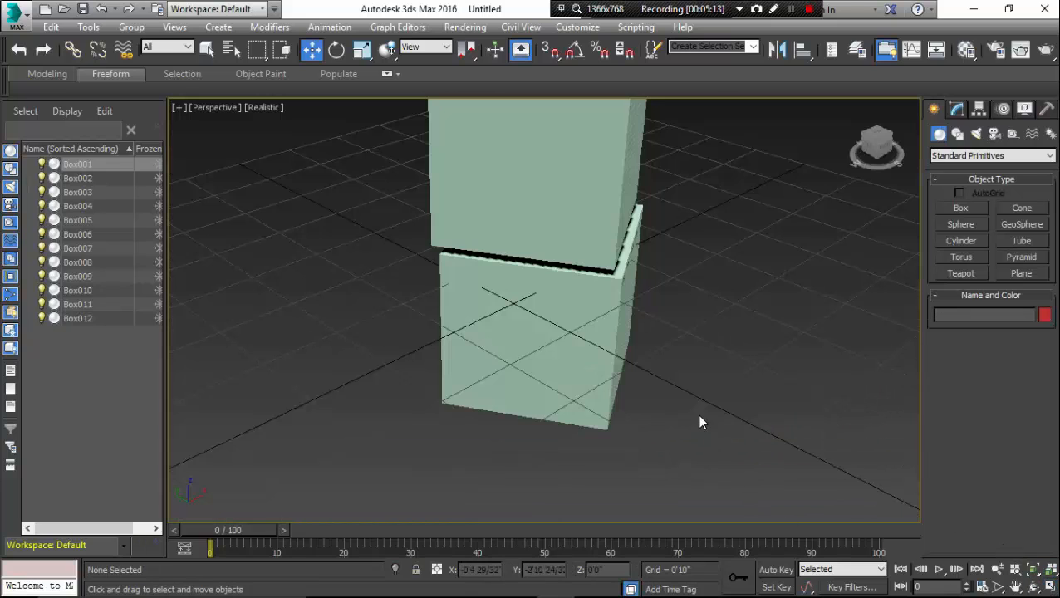
scroll(696, 416, "down", 5)
scroll(700, 423, "down", 2)
scroll(722, 403, "up", 2)
middle_click_drag(722, 403, 598, 362)
left_click_drag(433, 240, 604, 472)
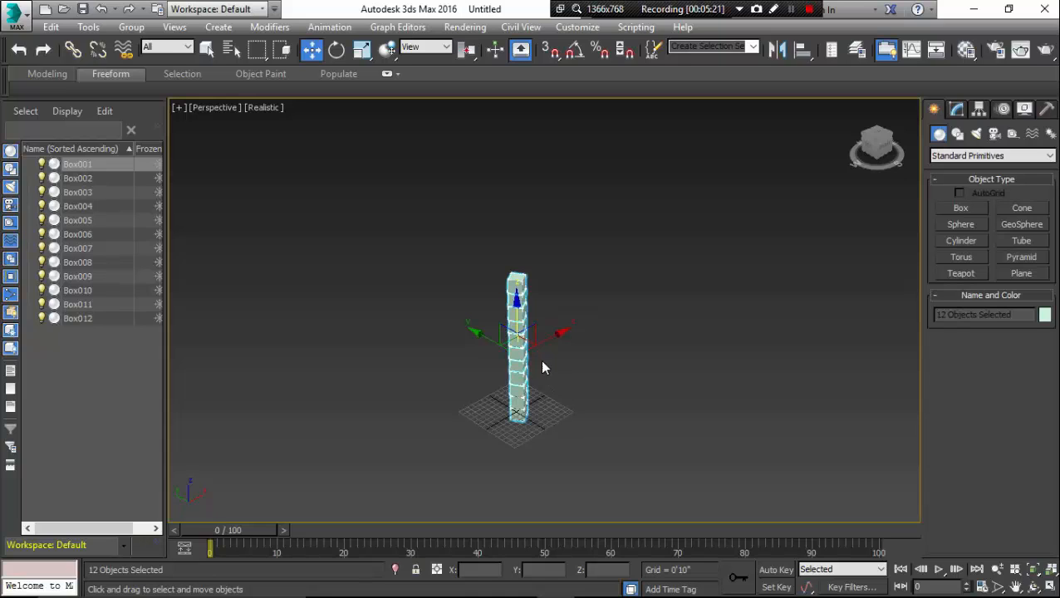
mouse_move(535, 343)
left_mouse_down("shift")
mouse_move(600, 315)
mouse_move(603, 324)
left_mouse_up("shift")
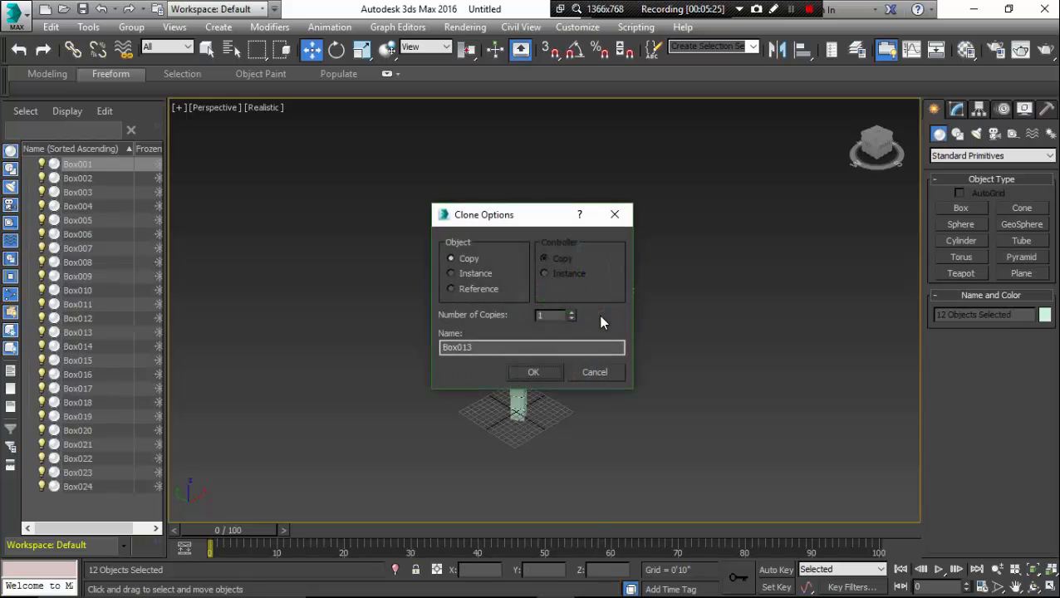
left_click(558, 315)
type("10")
left_click(541, 371)
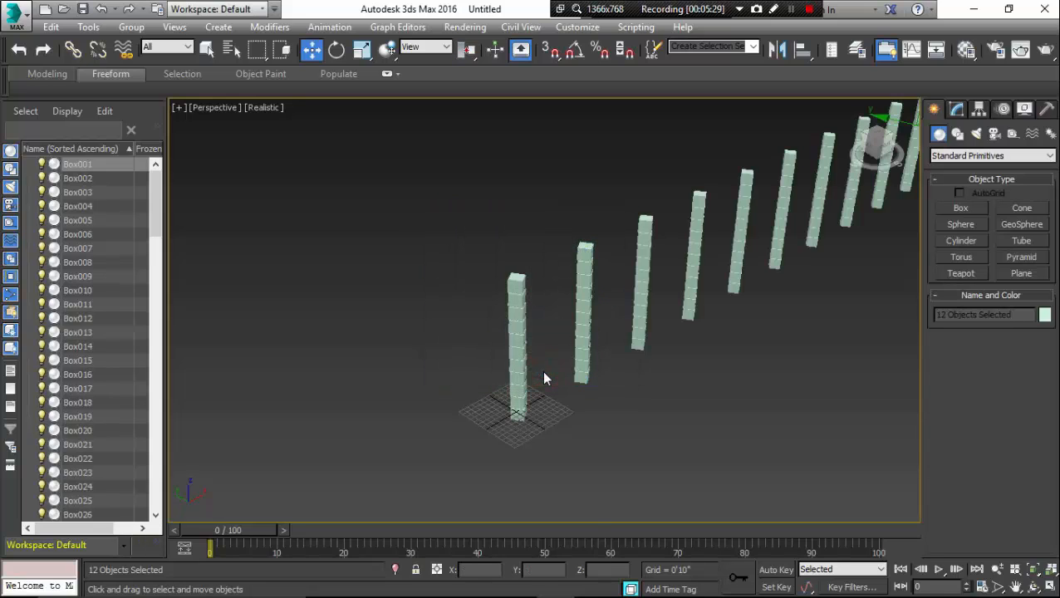
scroll(542, 374, "down", 6)
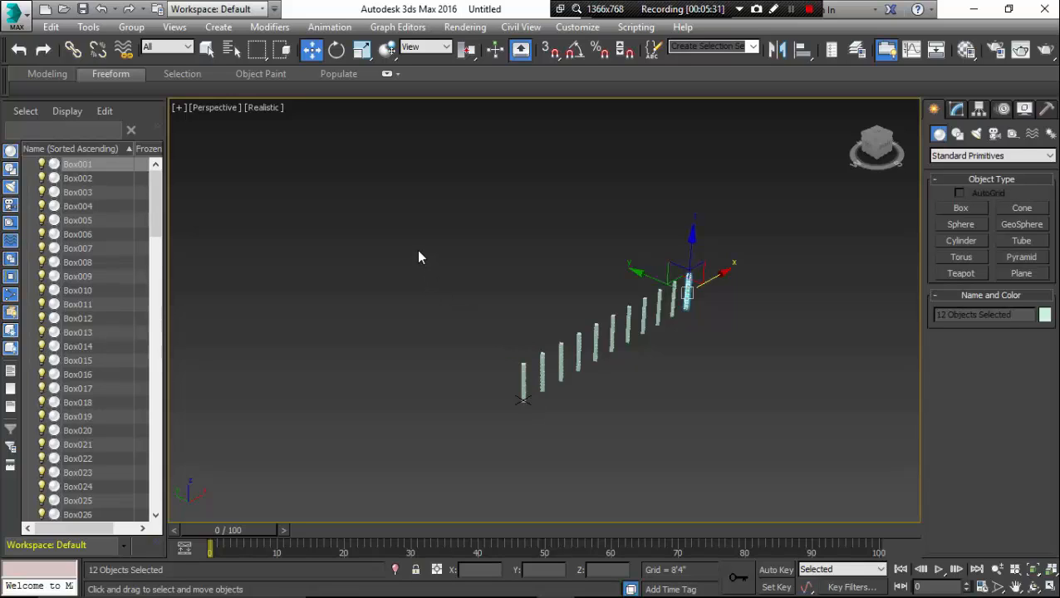
left_click(524, 384)
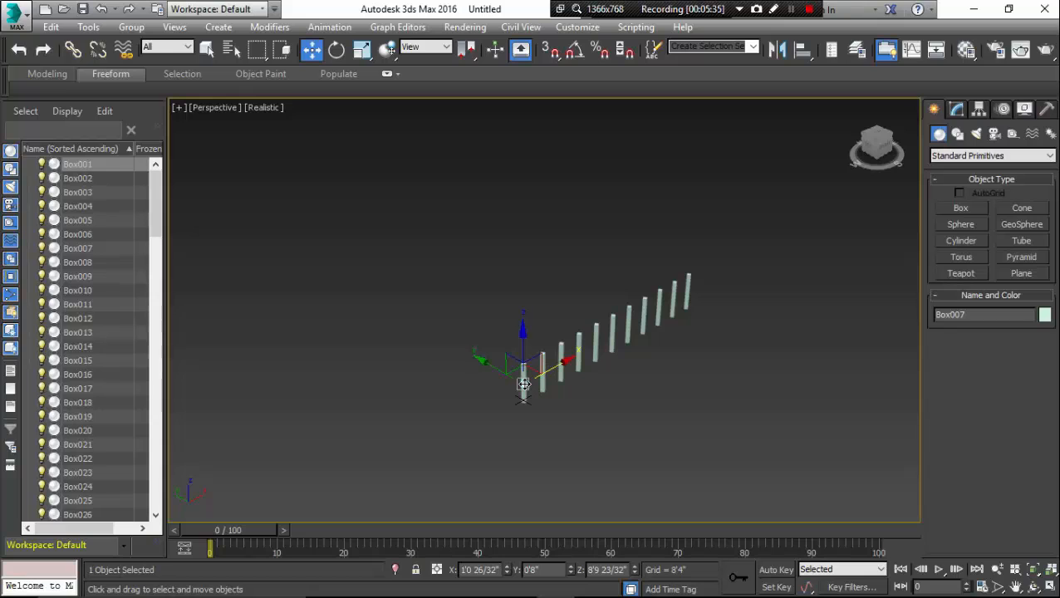
mouse_move(524, 384)
left_mouse_down("shift")
mouse_move(491, 328)
mouse_move(490, 363)
mouse_move(501, 370)
left_mouse_up("shift")
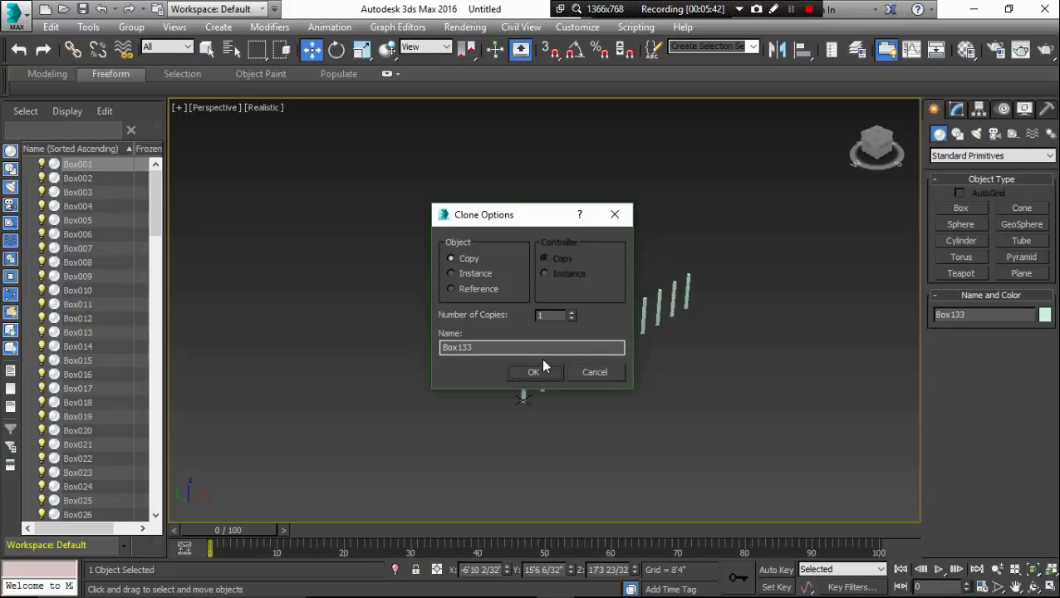
left_click(604, 218)
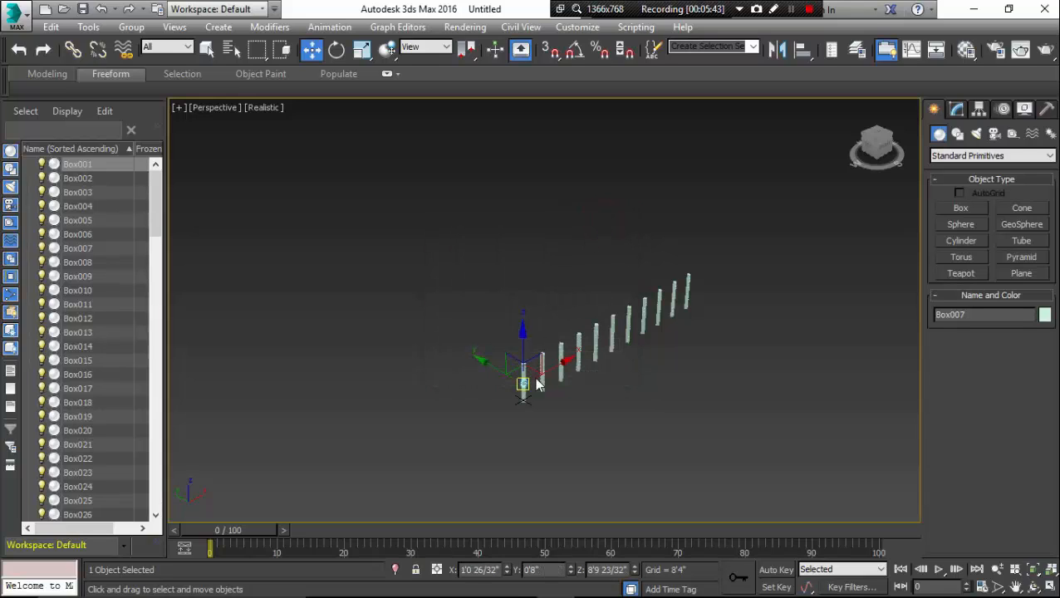
Select all boxes of the first tower at the grid origin and clone it along the Y axis as 10 copies.
left_click_drag(496, 336, 539, 423)
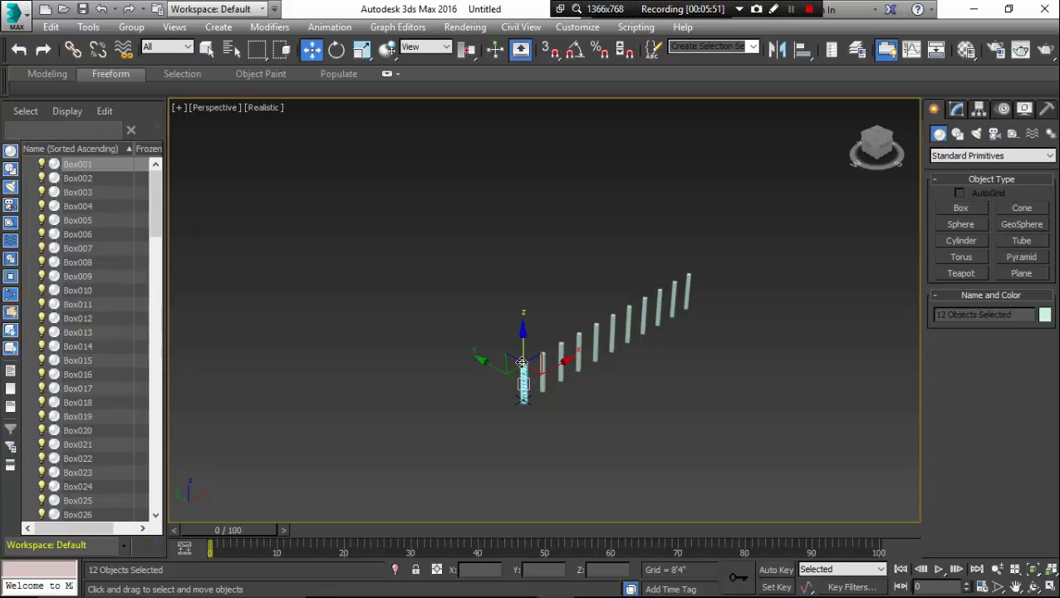
left_click_drag(491, 366, 459, 348)
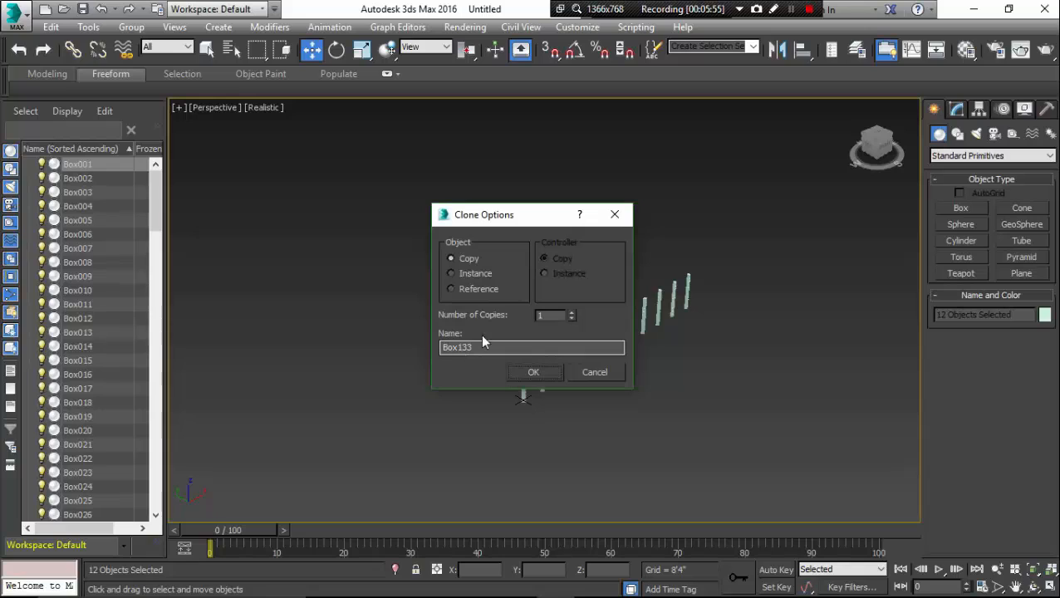
left_click(551, 316)
left_click(552, 317)
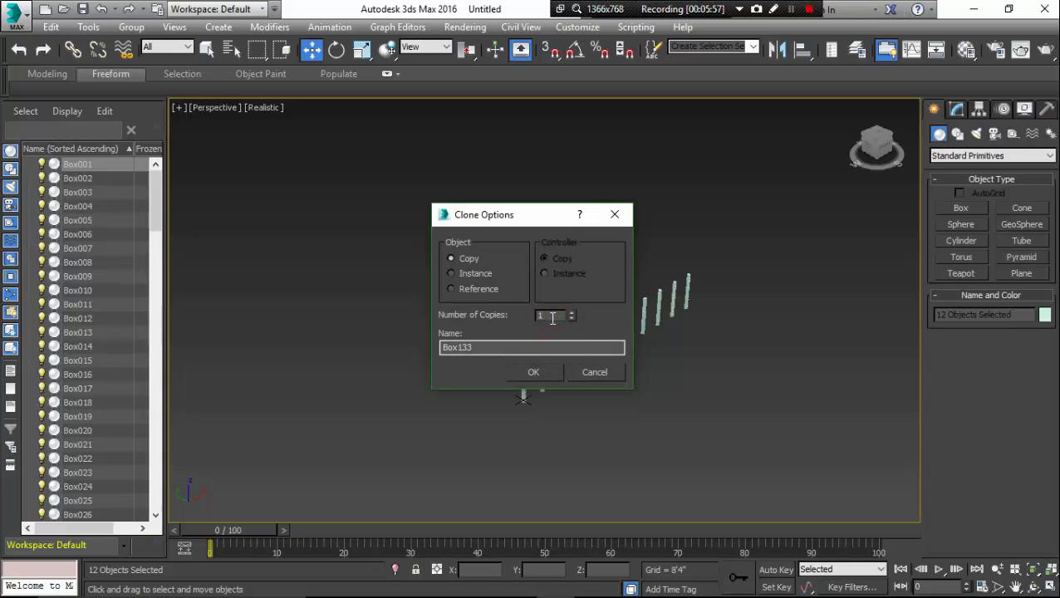
left_click(537, 372)
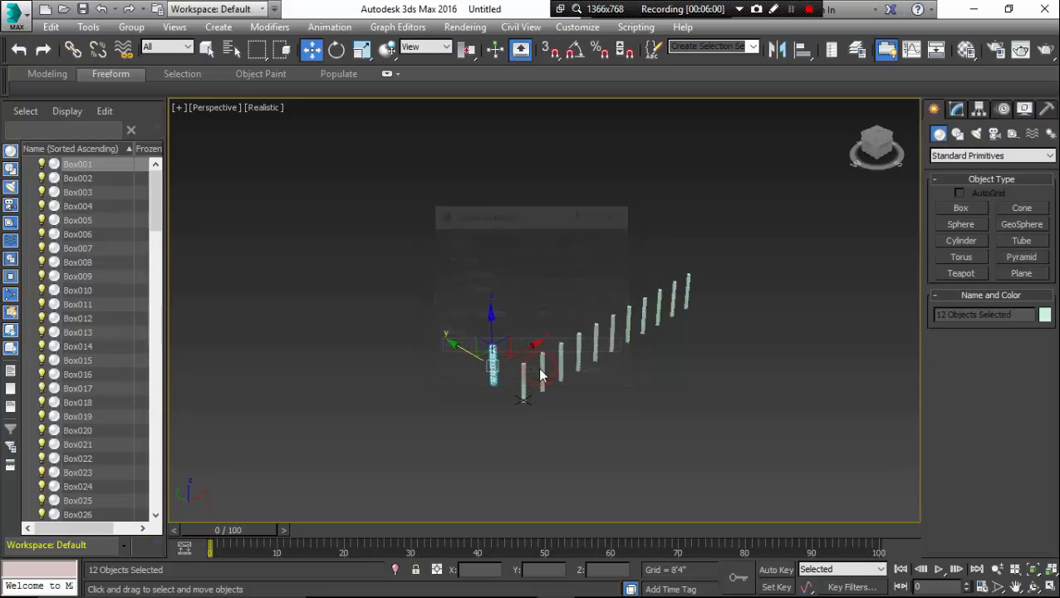
scroll(510, 380, "down", 2)
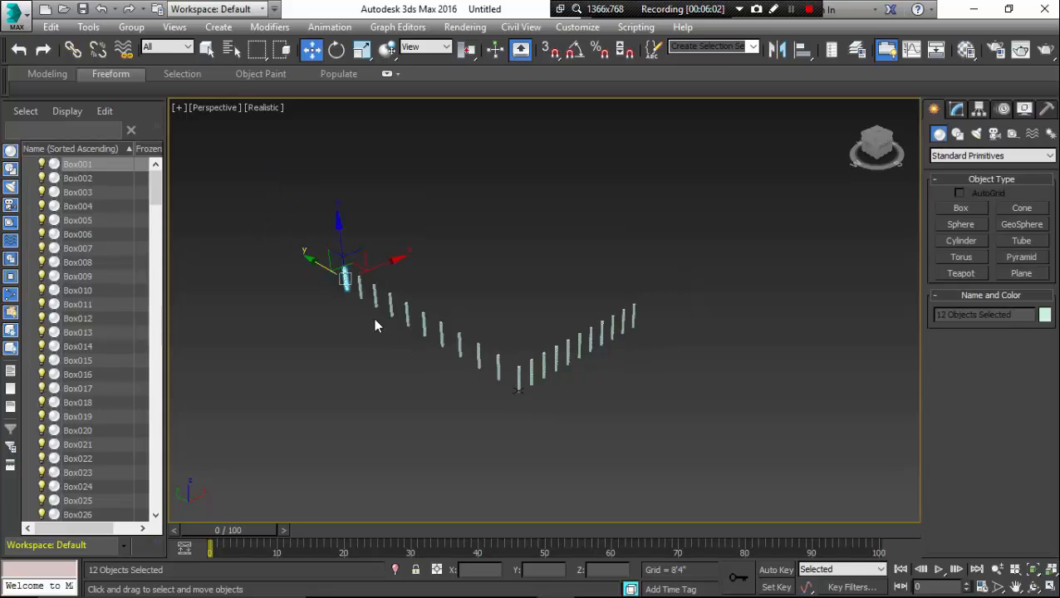
Select both rows of towers and clone them upward along the Z axis as multiple copies to form stacked V-shaped layers.
left_click_drag(647, 381, 706, 450)
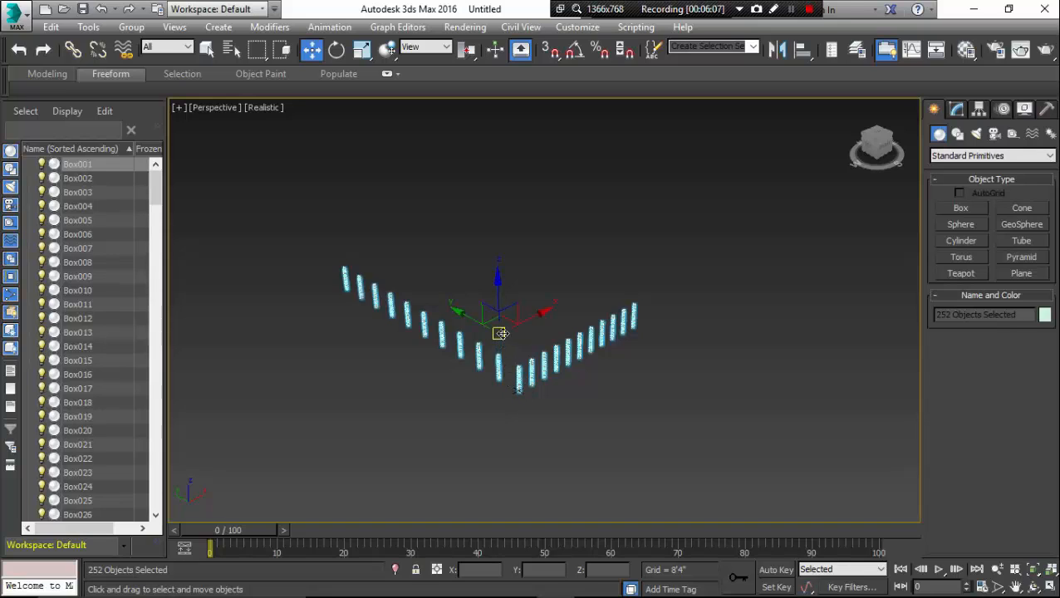
mouse_move(515, 319)
left_mouse_down("shift")
mouse_move(584, 261)
mouse_move(492, 229)
left_mouse_up("shift")
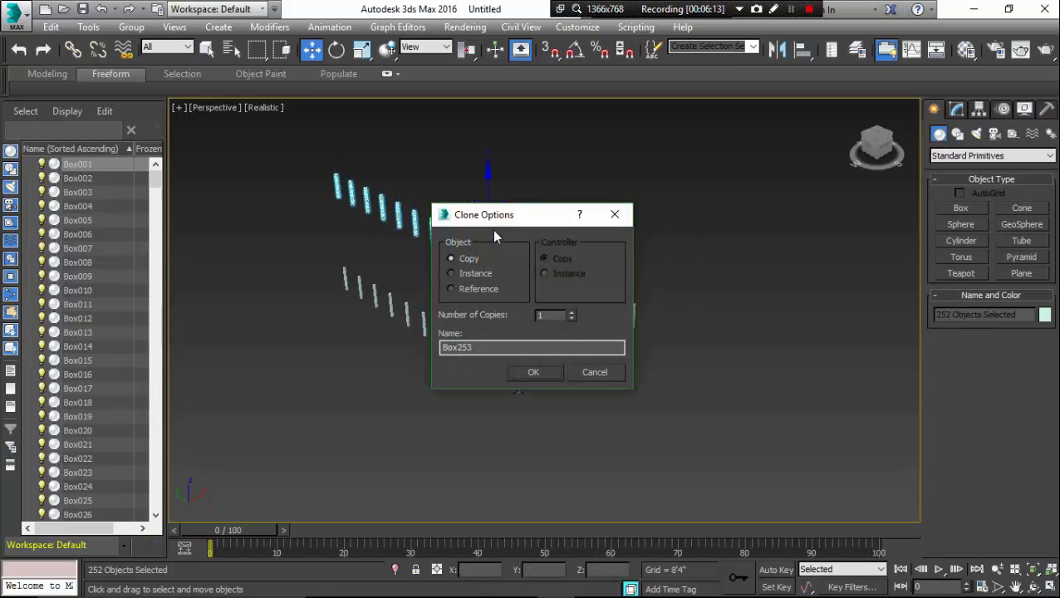
double_click(553, 314)
left_click(548, 368)
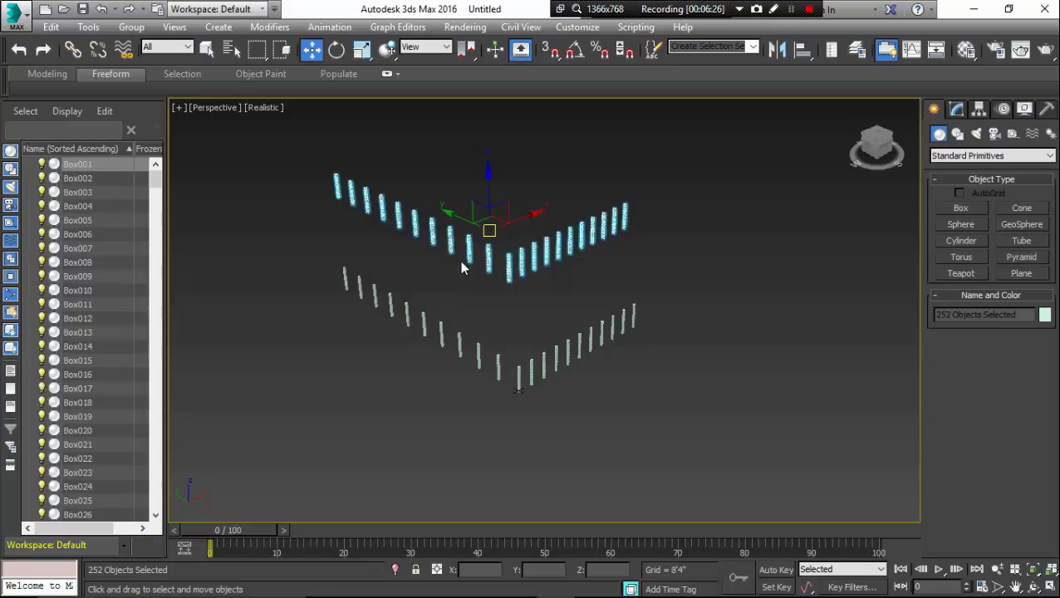
left_click(790, 10)
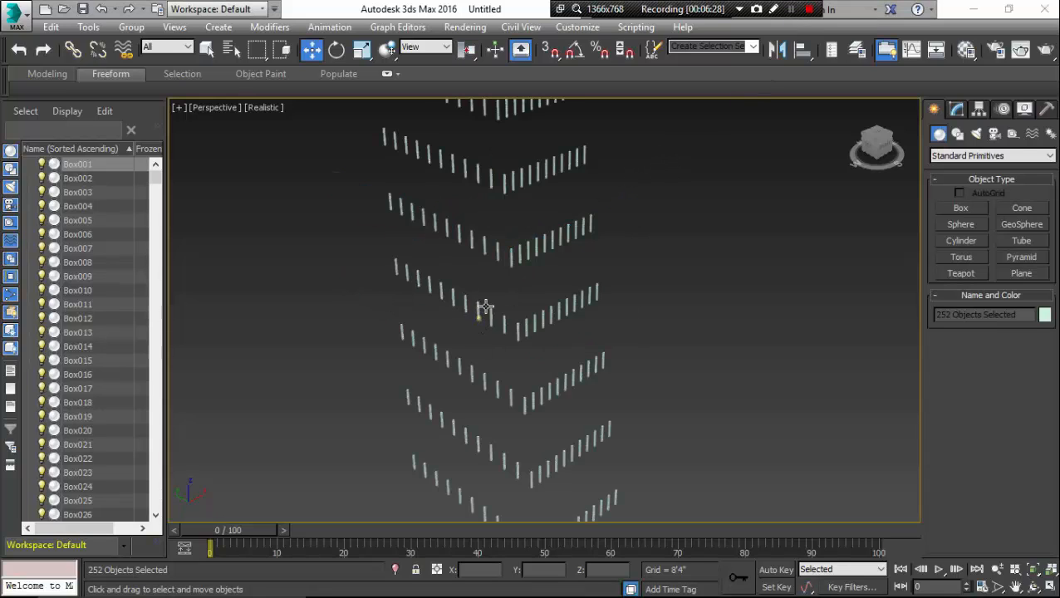
Examine the full stack of cloned tower layers from far away and close up.
middle_click_drag(483, 310, 490, 305, "alt")
scroll(491, 308, "down", 5)
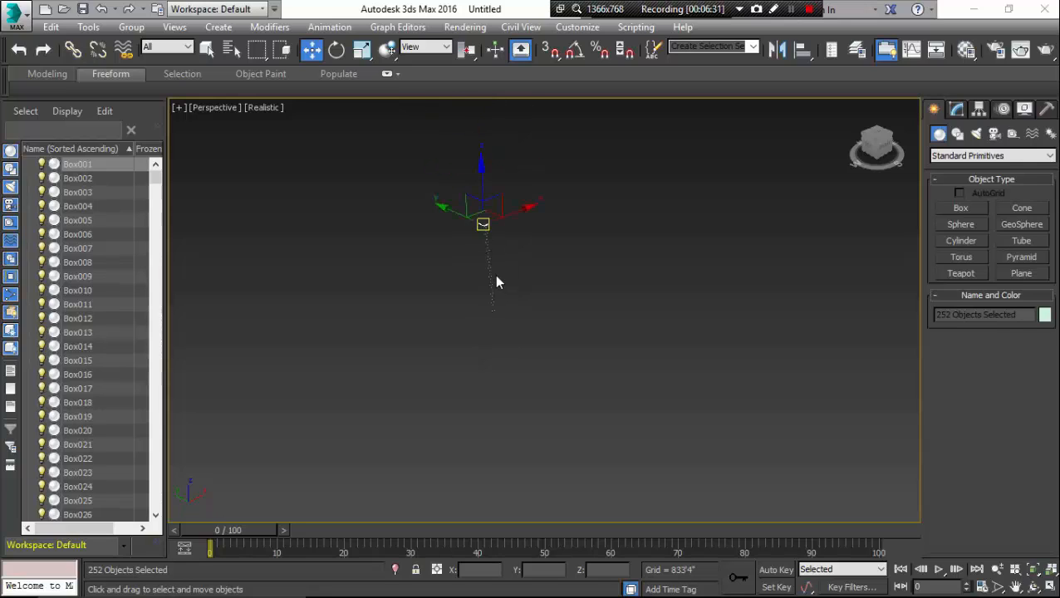
scroll(490, 305, "up", 5)
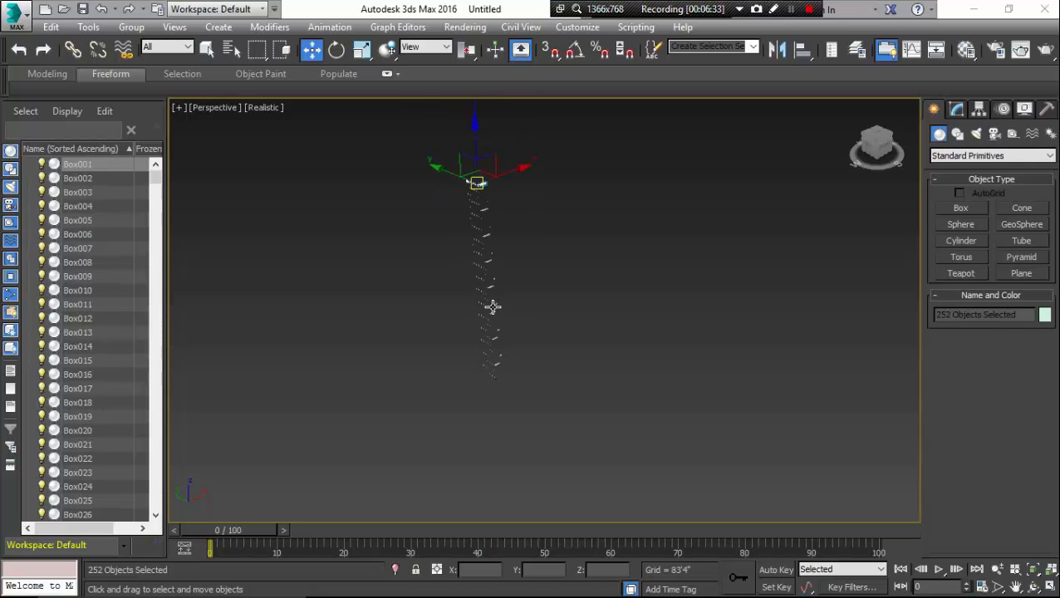
scroll(485, 350, "up", 8)
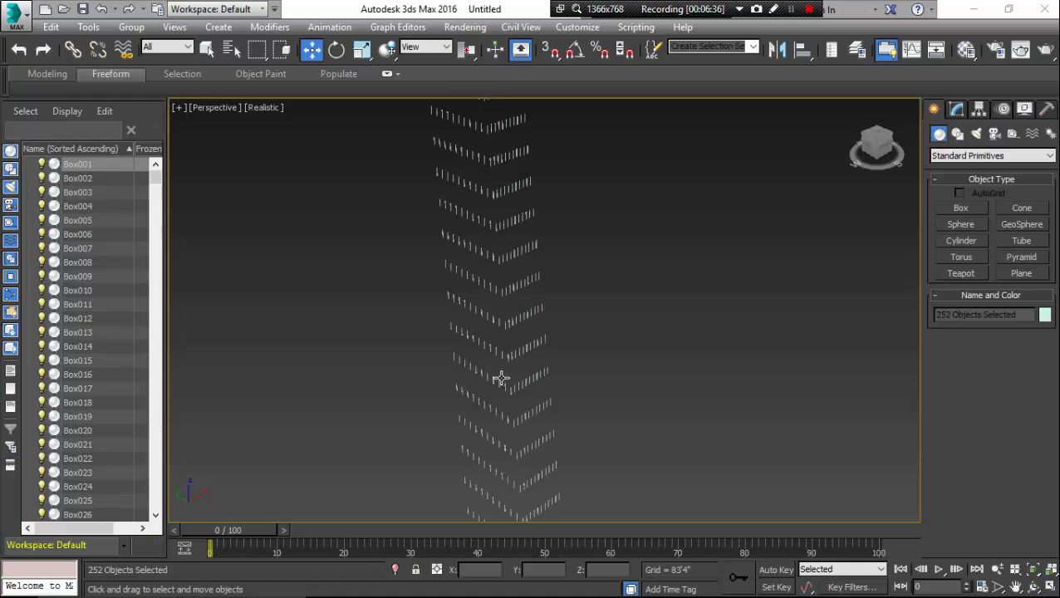
scroll(509, 332, "up", 10)
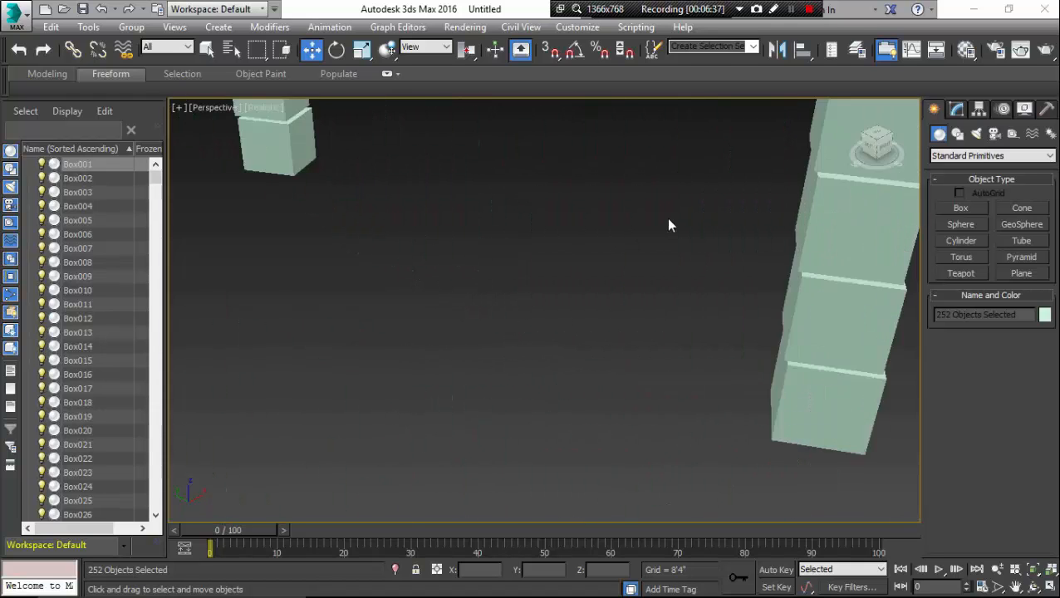
scroll(587, 296, "down", 10)
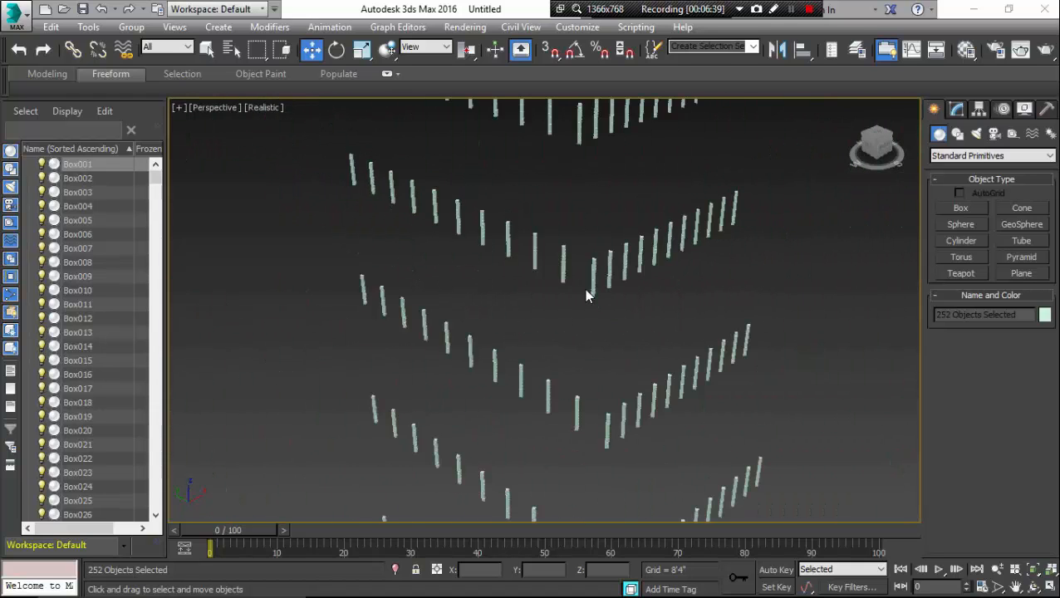
middle_click_drag(575, 278, 552, 261)
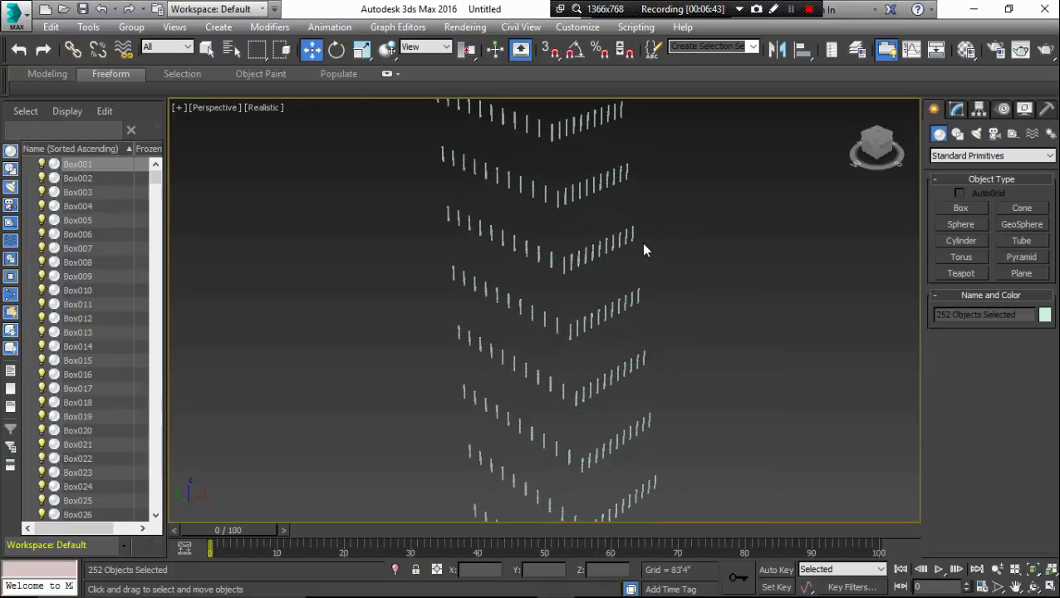